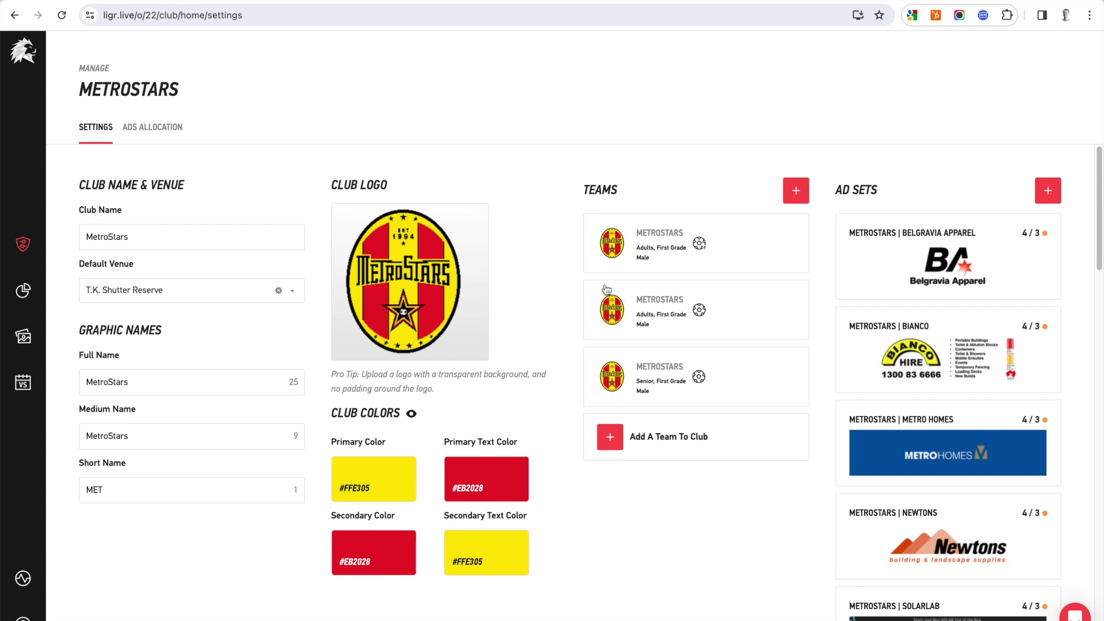
- Open the image ads of the MetroStars | Belgravia Apparel ad set from the club settings
mouse_move(409, 252)
scroll(943, 319, "down", 10)
scroll(946, 309, "up", 10)
left_click(947, 260)
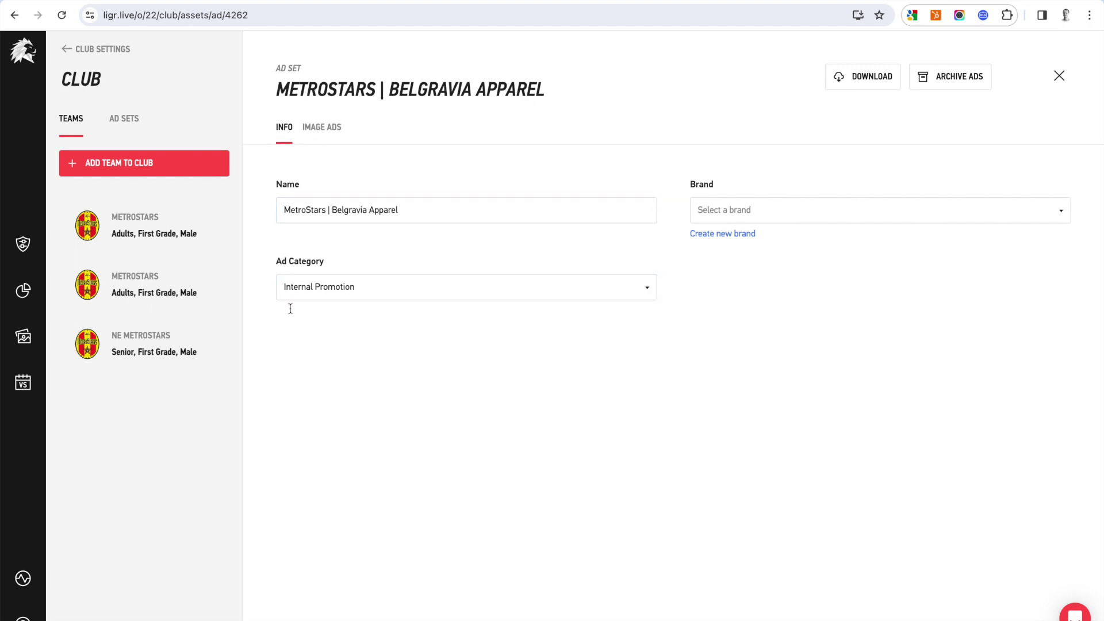
left_click(330, 137)
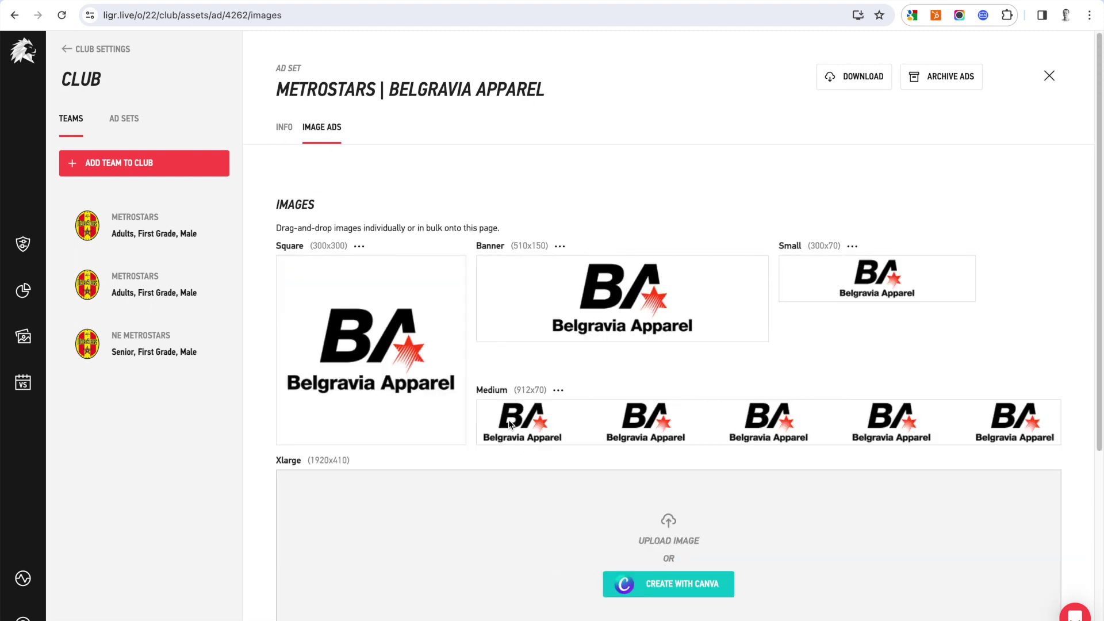
- Open the ad set's 510x150 Banner image for editing and close the editor without saving
left_click(559, 246)
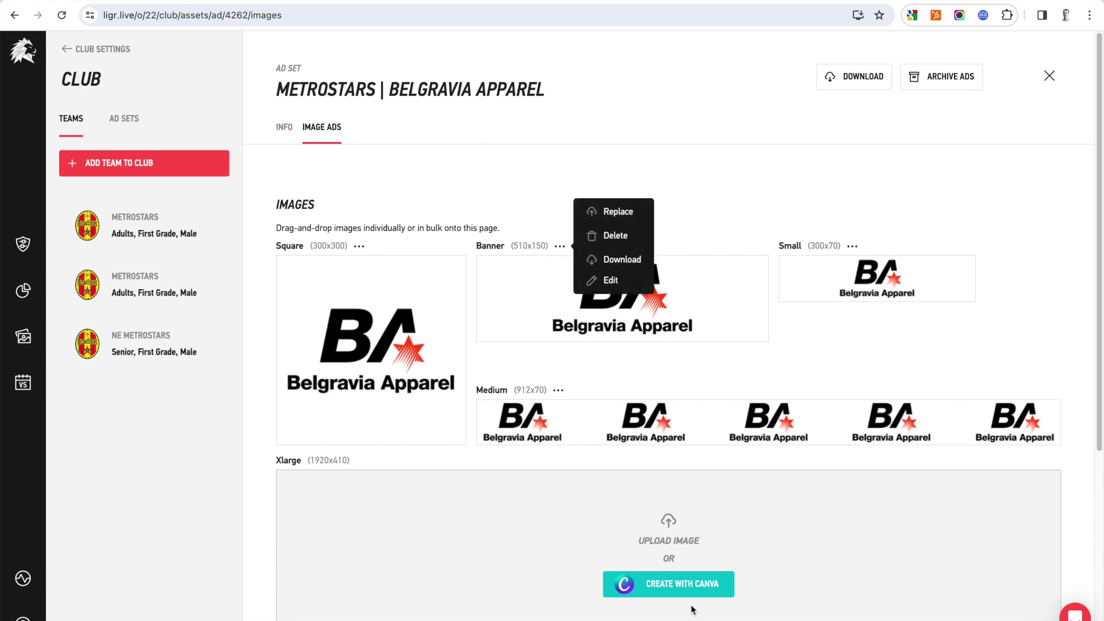
left_click(624, 279)
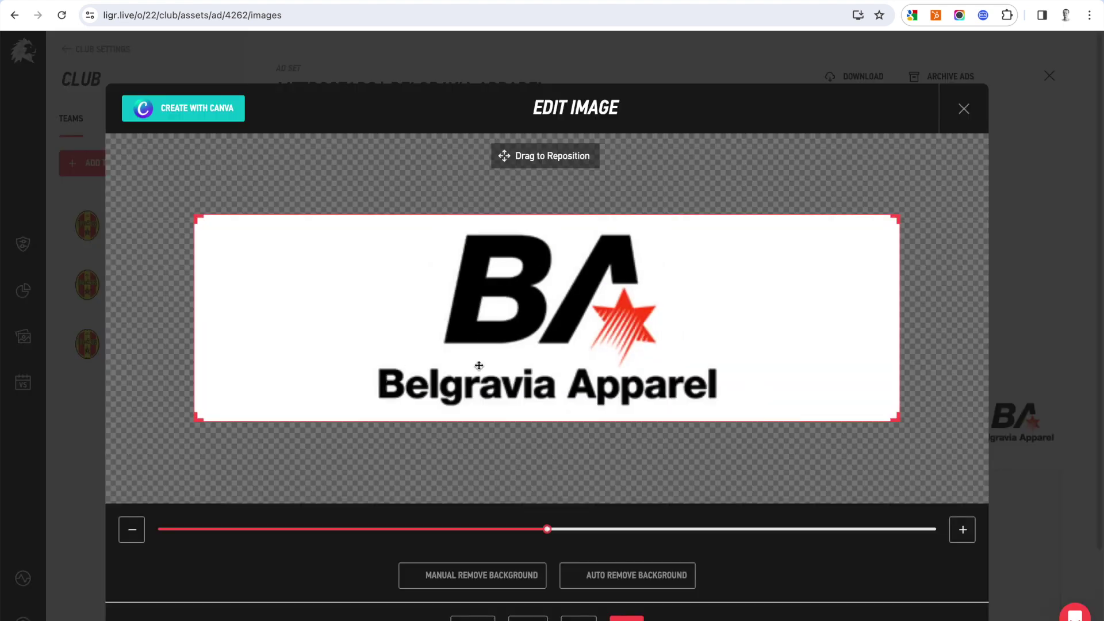
left_click(965, 110)
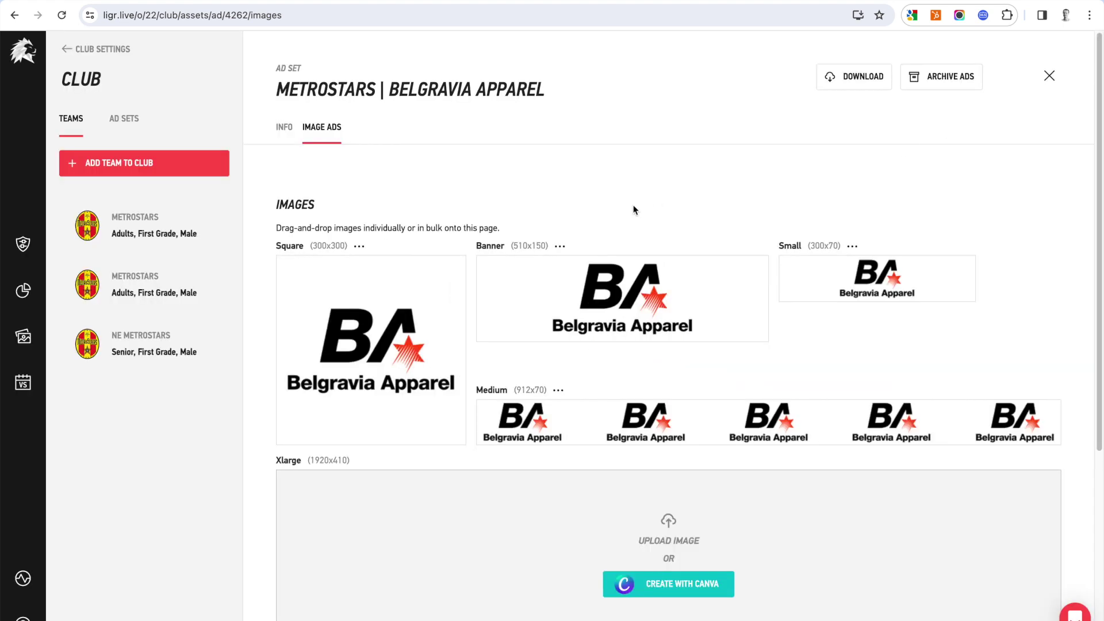
- Review the ad set's image slots, including the Xlarge, Large and Long sizes that can be uploaded or created with Canva
scroll(662, 258, "down", 5)
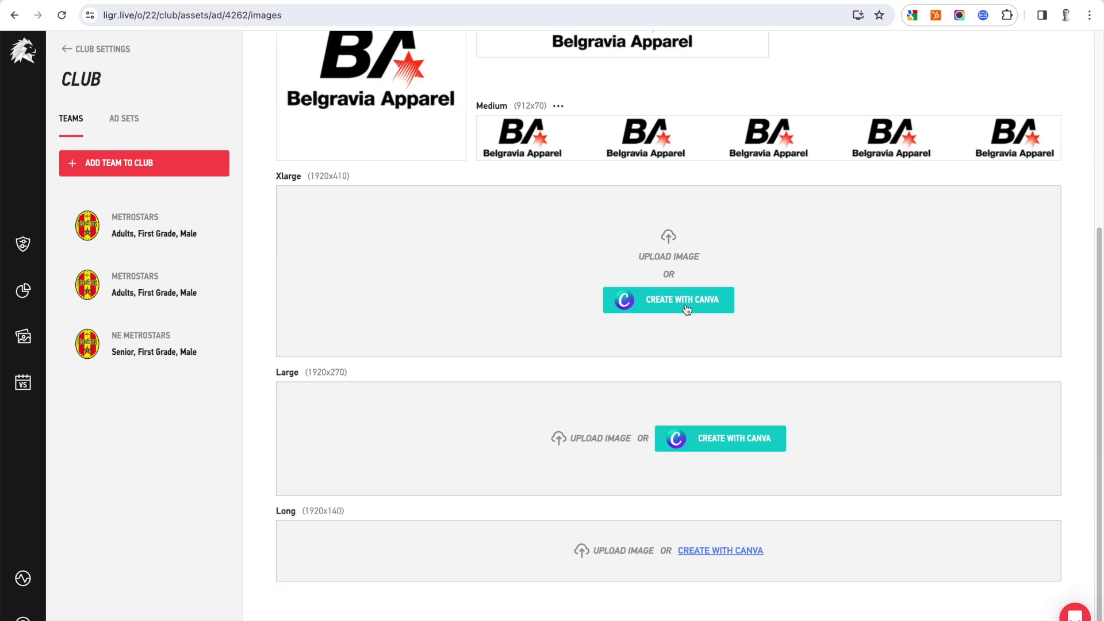
scroll(349, 232, "up", 5)
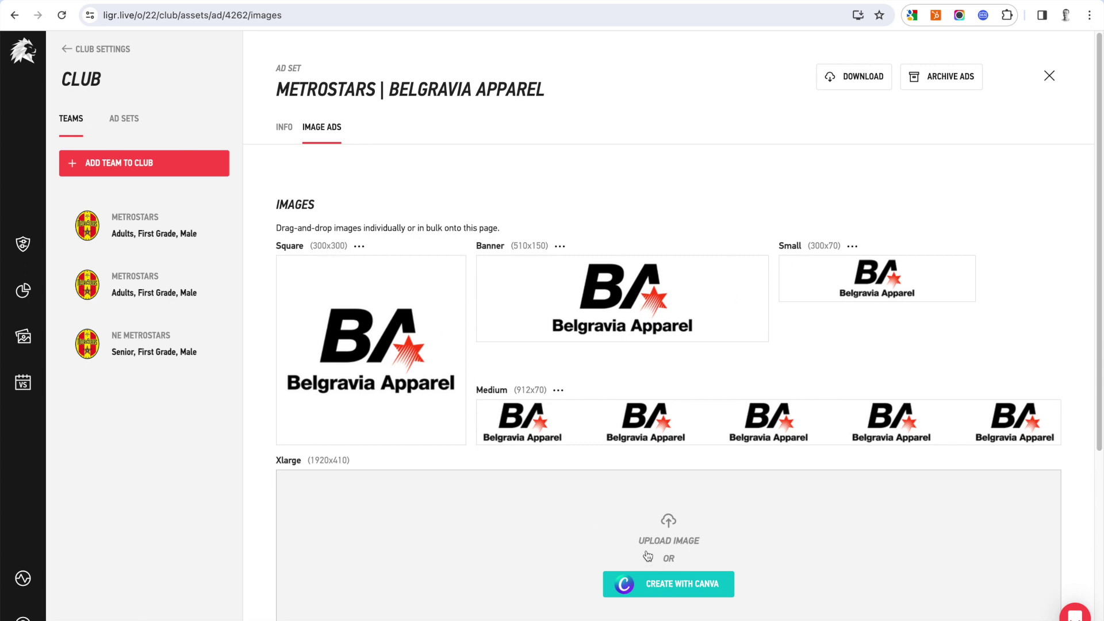
scroll(687, 581, "down", 2)
scroll(659, 464, "up", 2)
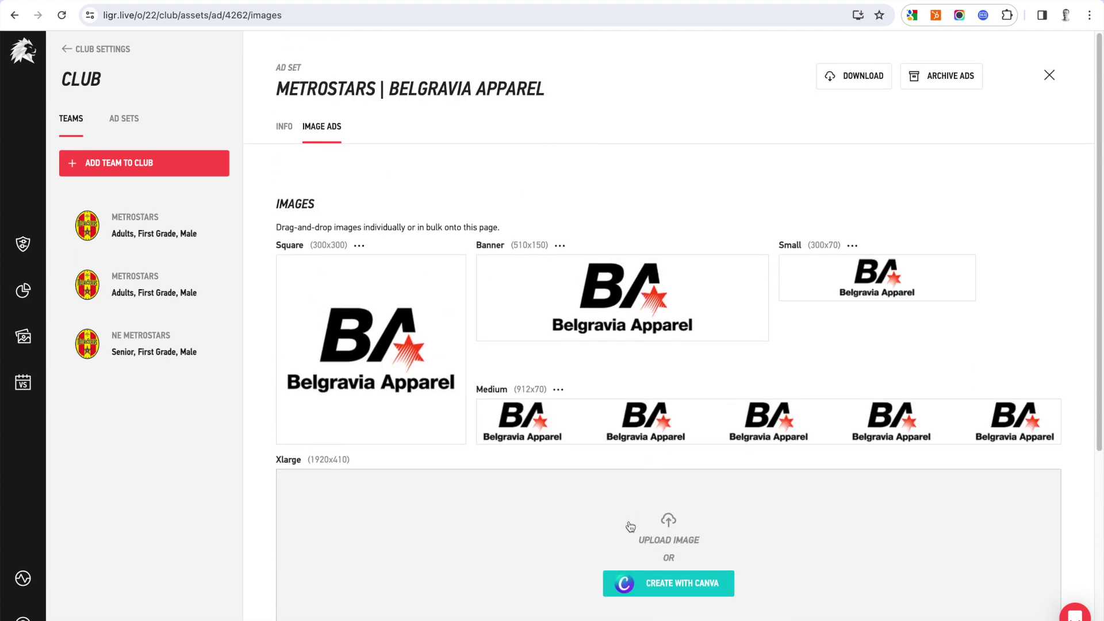
scroll(438, 468, "down", 7)
scroll(443, 475, "up", 7)
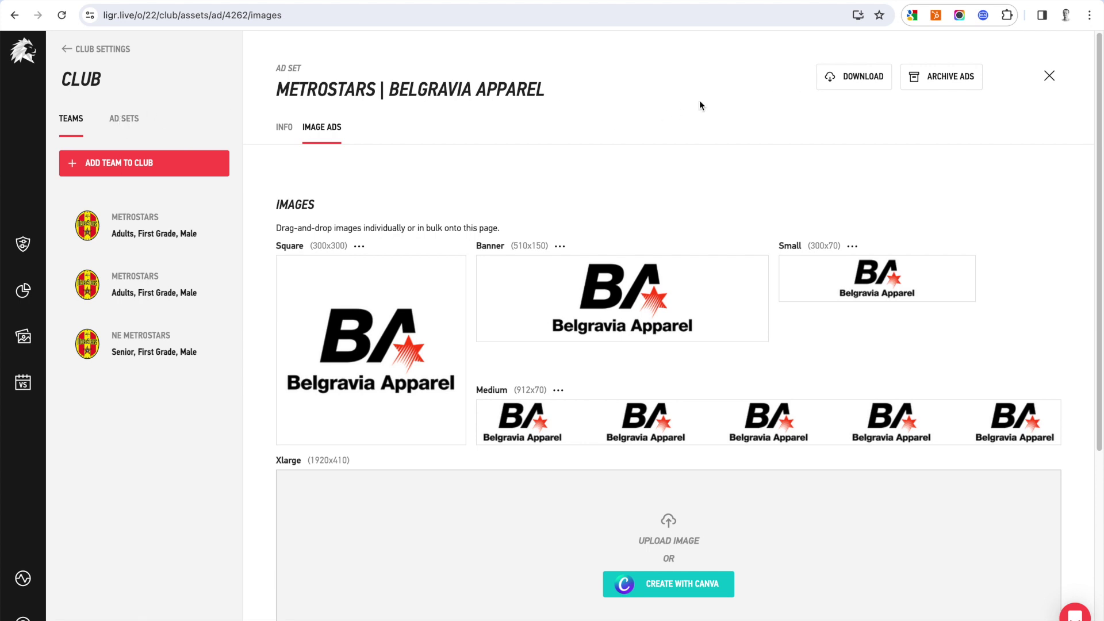
- Try to create a new club ad set named Test and discard it
left_click(124, 119)
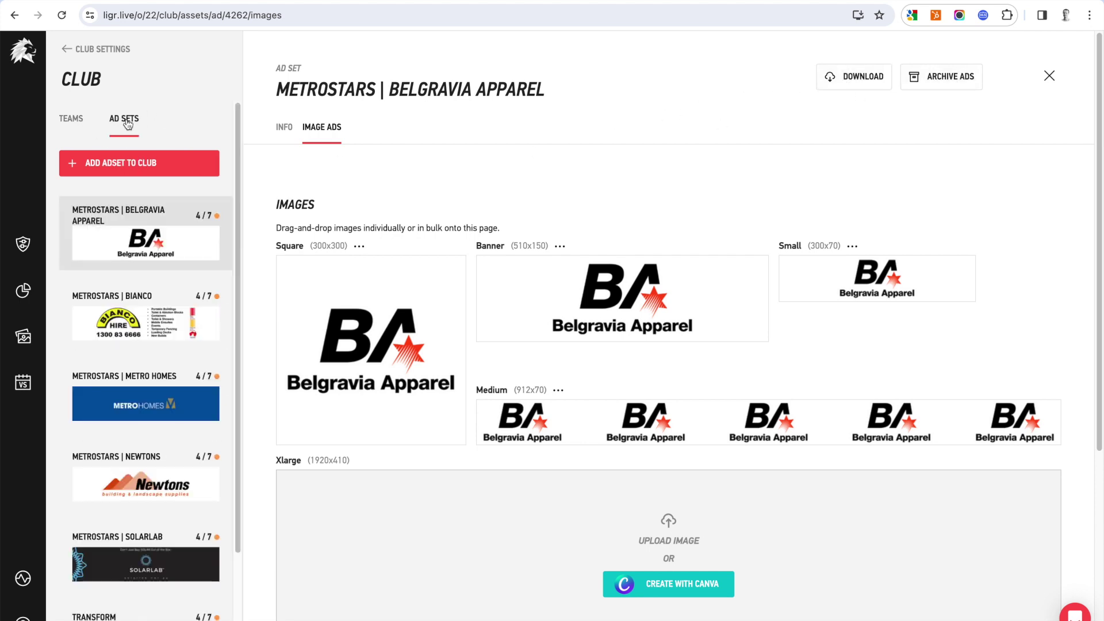
left_click(116, 167)
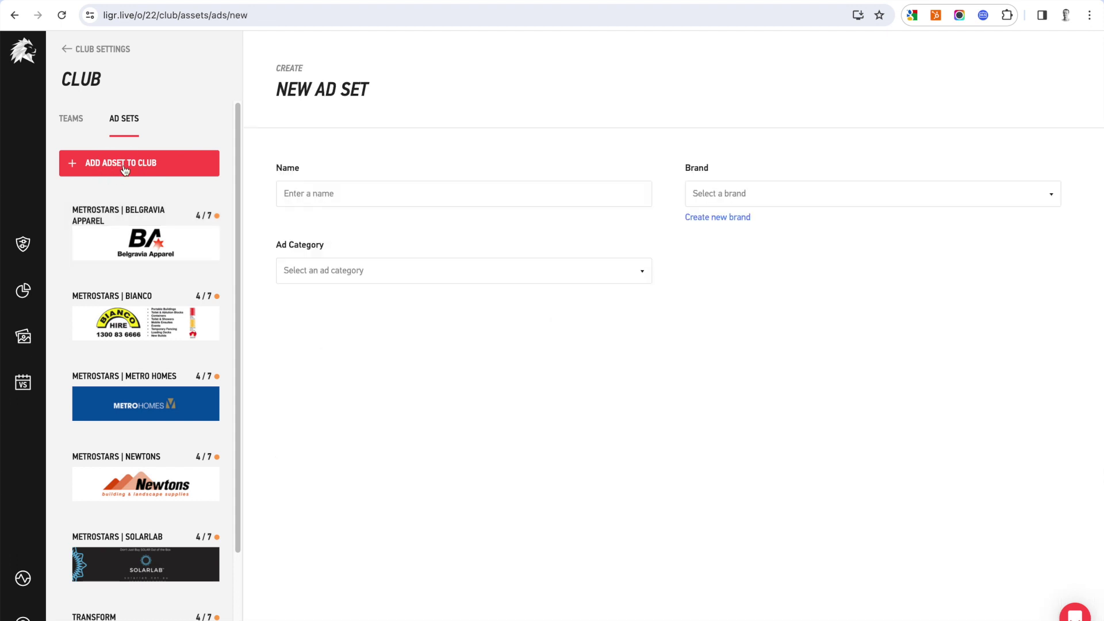
left_click(391, 193)
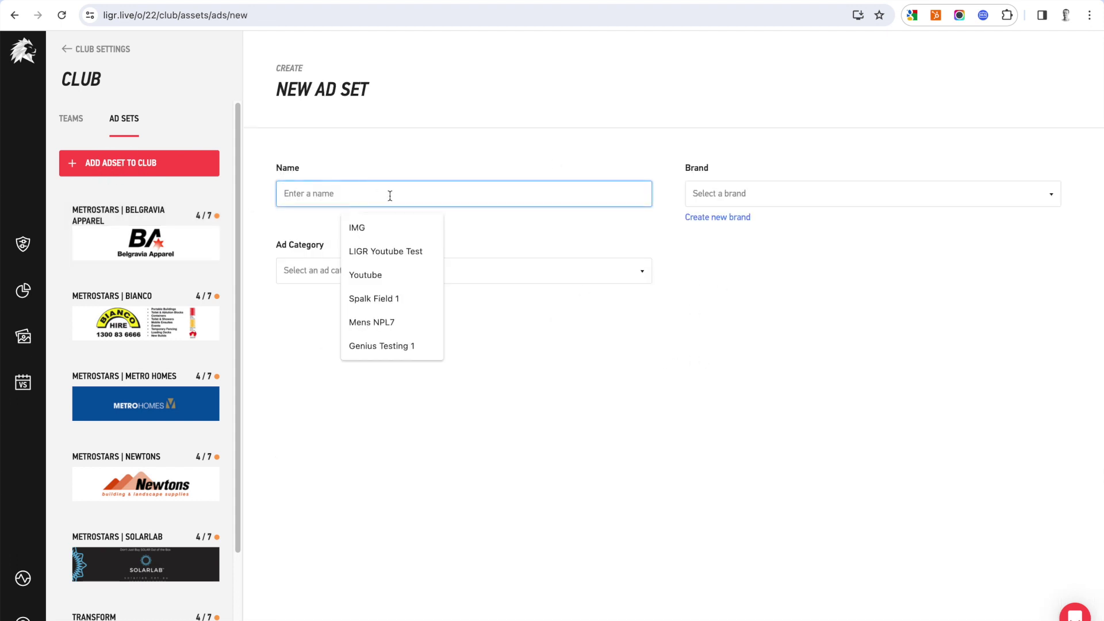
type("Test")
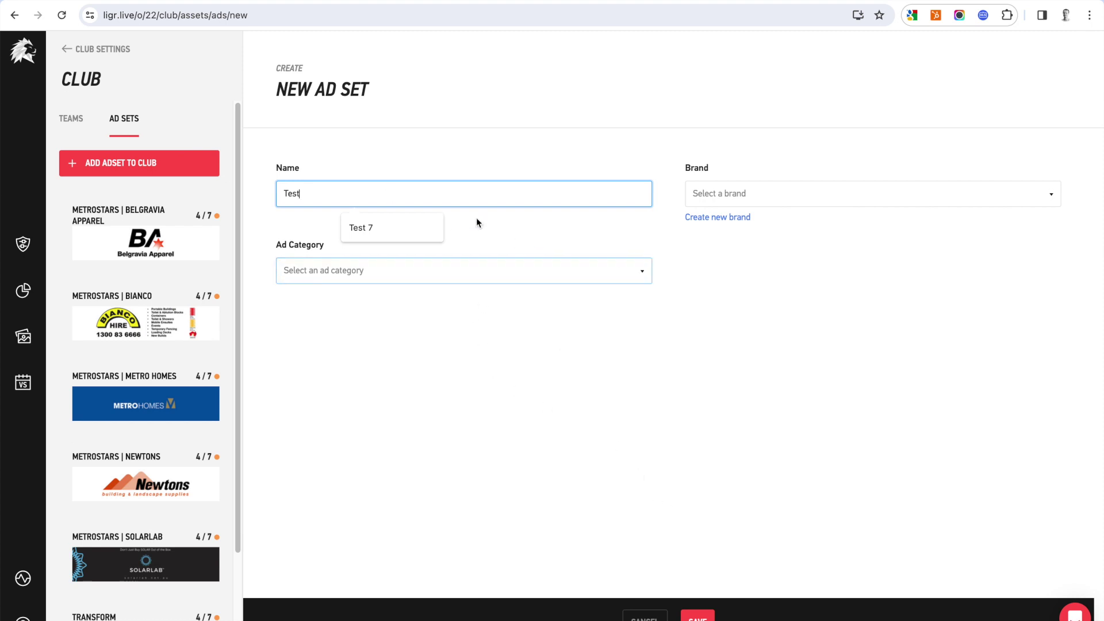
key("BackSpace")
key("BackSpace")
key("BackSpace")
key("BackSpace")
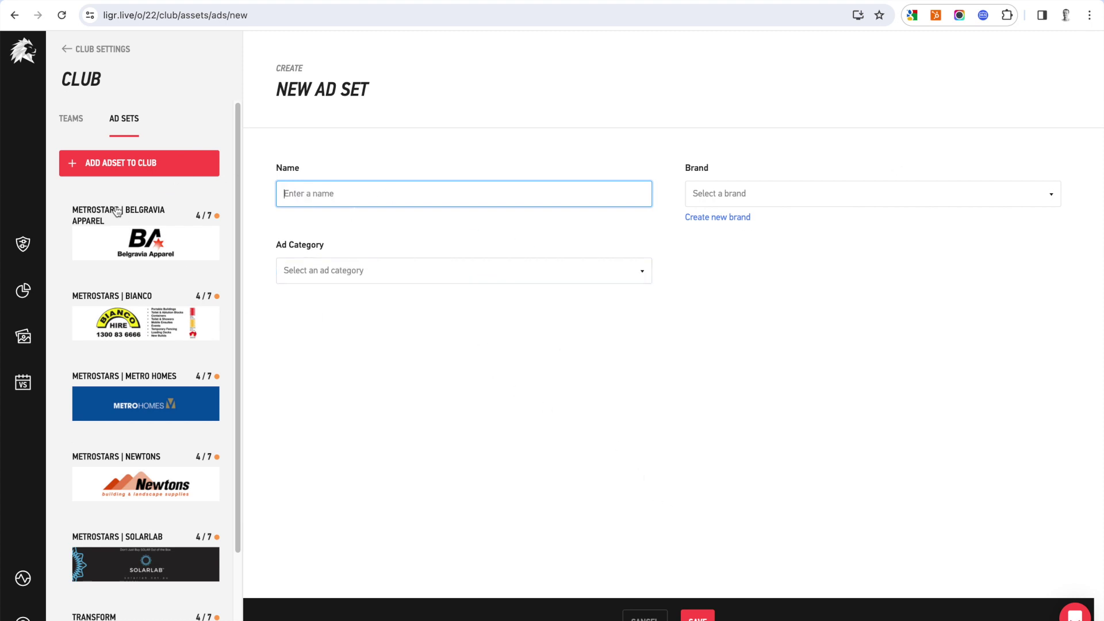
left_click(131, 210)
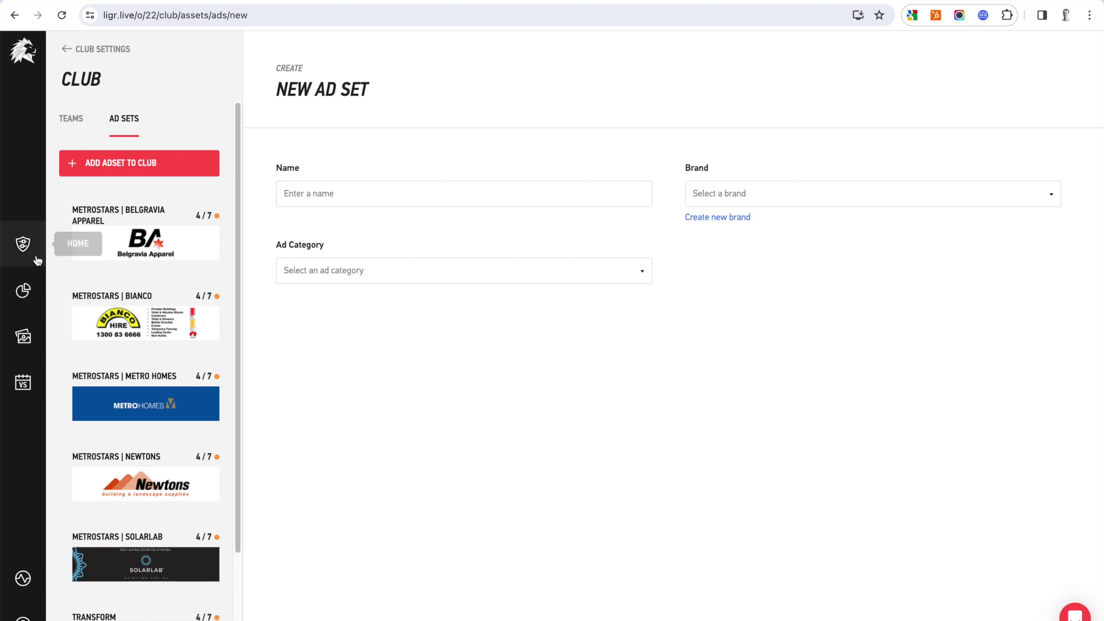
- Try adding the Bianco ad set to the club's ads allocation and cancel the change
left_click(23, 244)
left_click(145, 129)
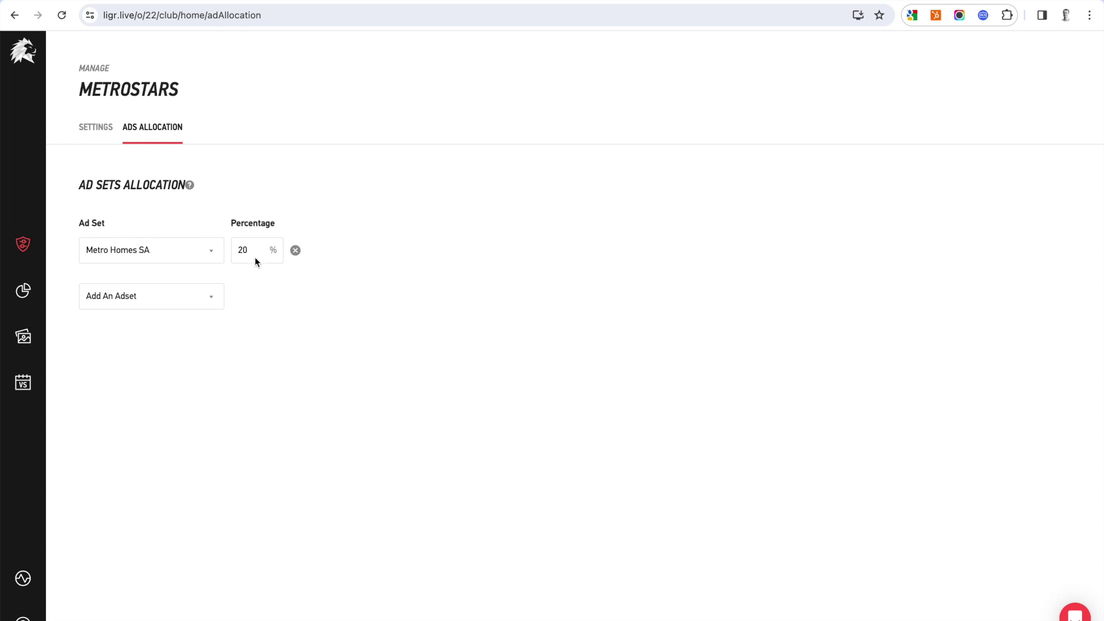
left_click(153, 288)
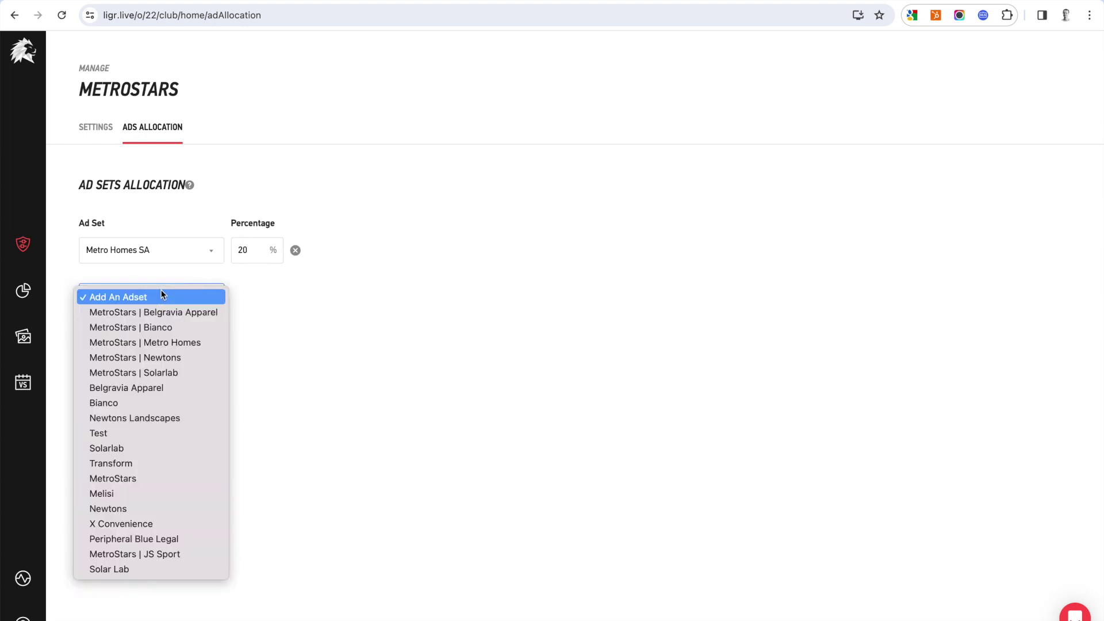
left_click(153, 397)
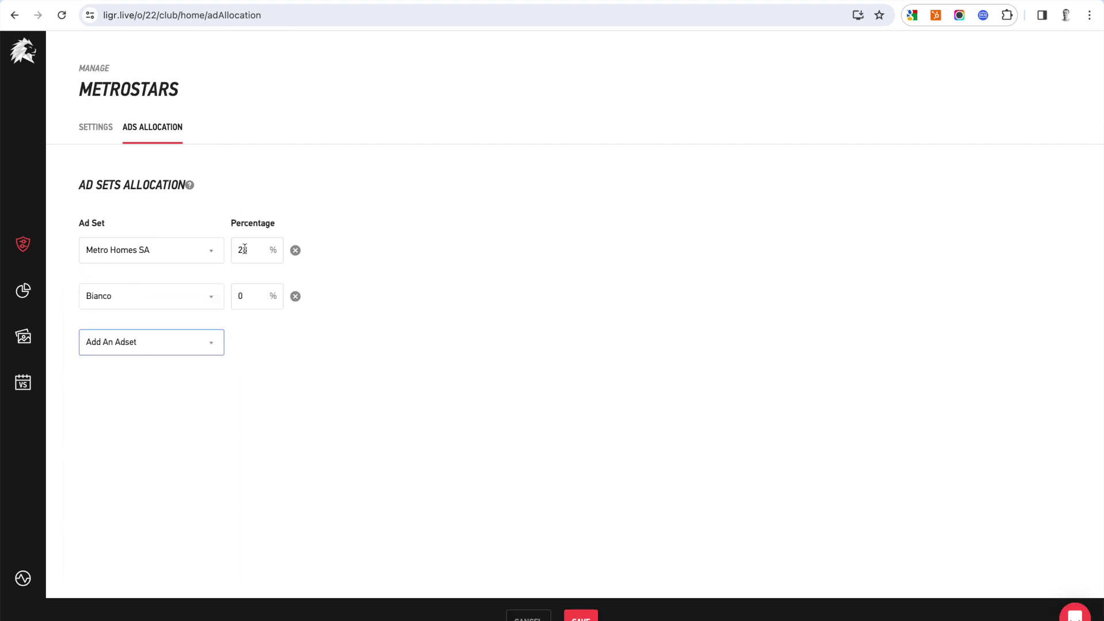
left_click(167, 341)
left_click(387, 361)
left_click(525, 612)
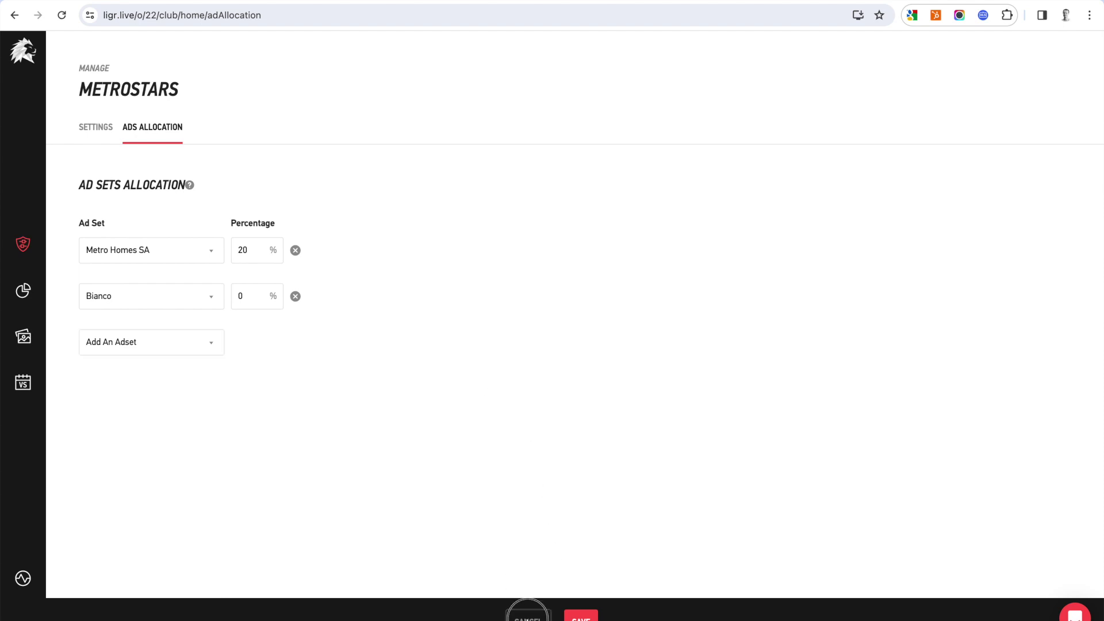
- Open the ads allocation of the second MetroStars team (Adults, First Grade, Male)
left_click(22, 242)
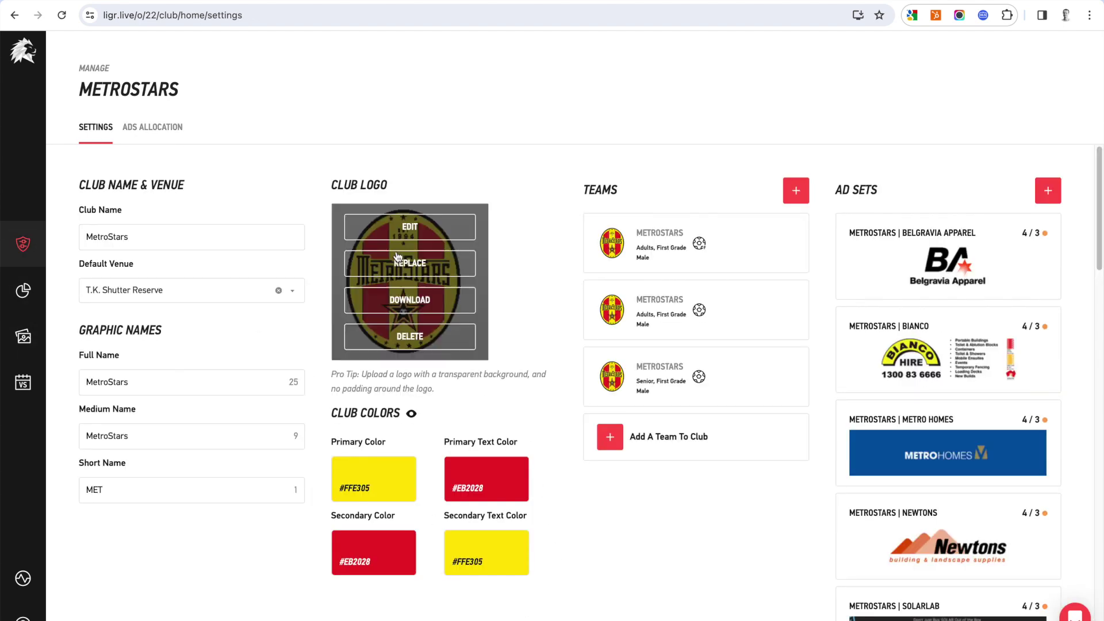
left_click(664, 313)
left_click(422, 132)
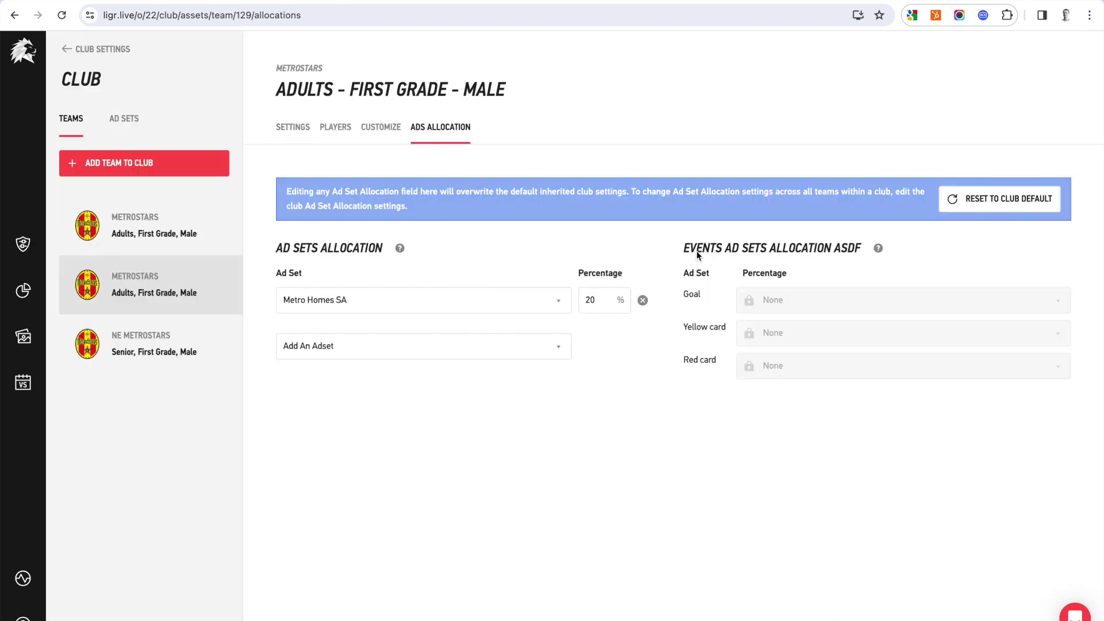
- Try resetting the team's ads allocation to the club default and switch it back to customized
left_click(1006, 202)
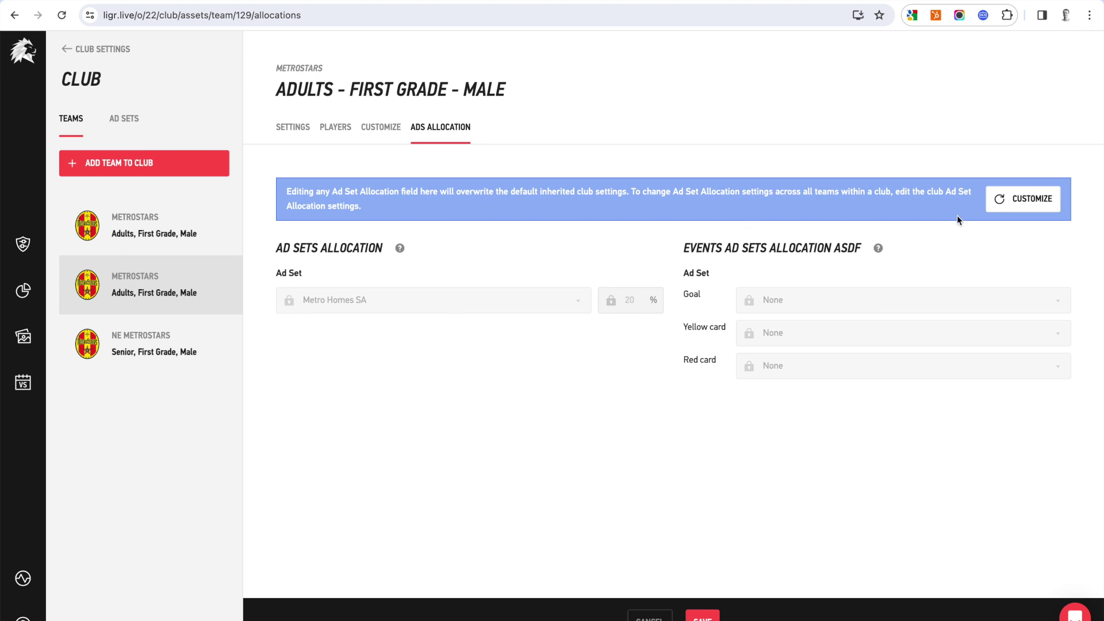
left_click(1023, 198)
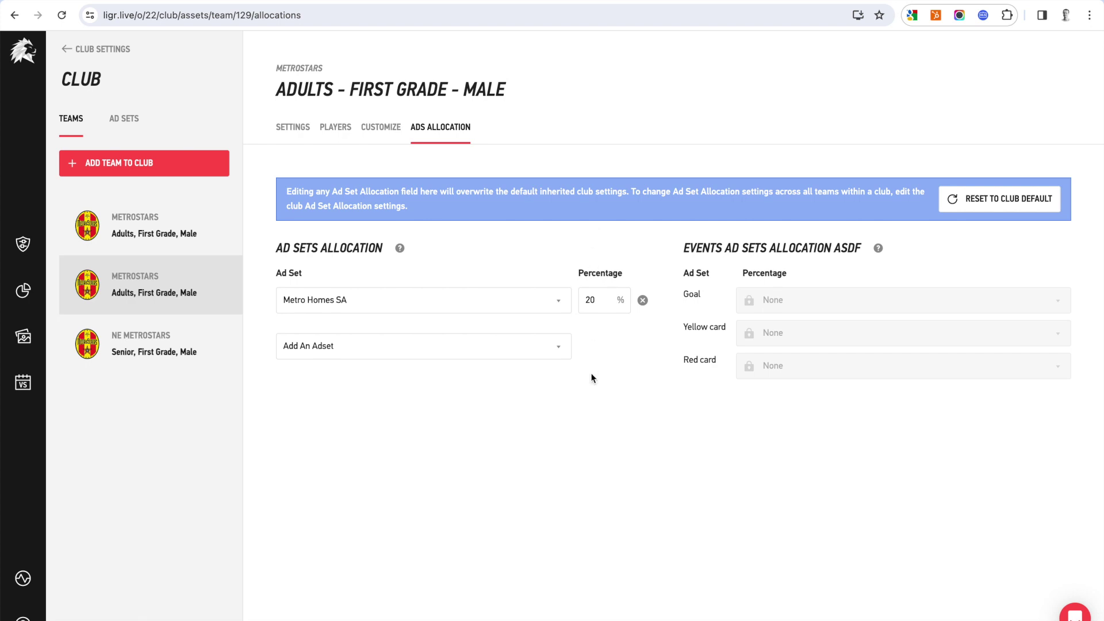
left_click(360, 346)
left_click(702, 463)
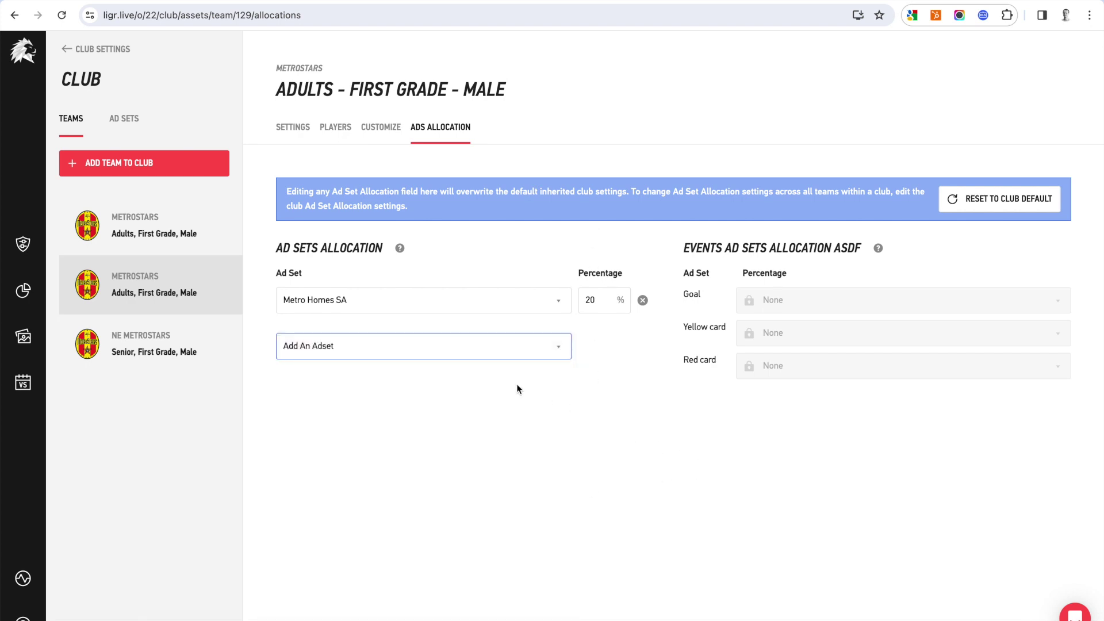
left_click(997, 206)
left_click(997, 210)
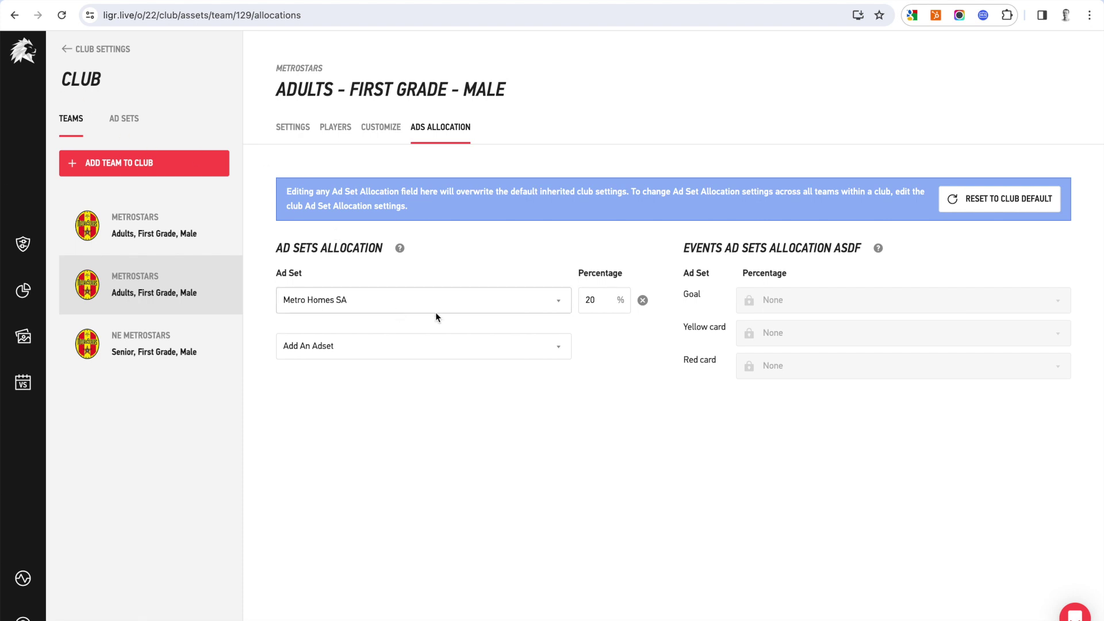
- View the team's settings and open the first listed defender's player details for editing
left_click(293, 131)
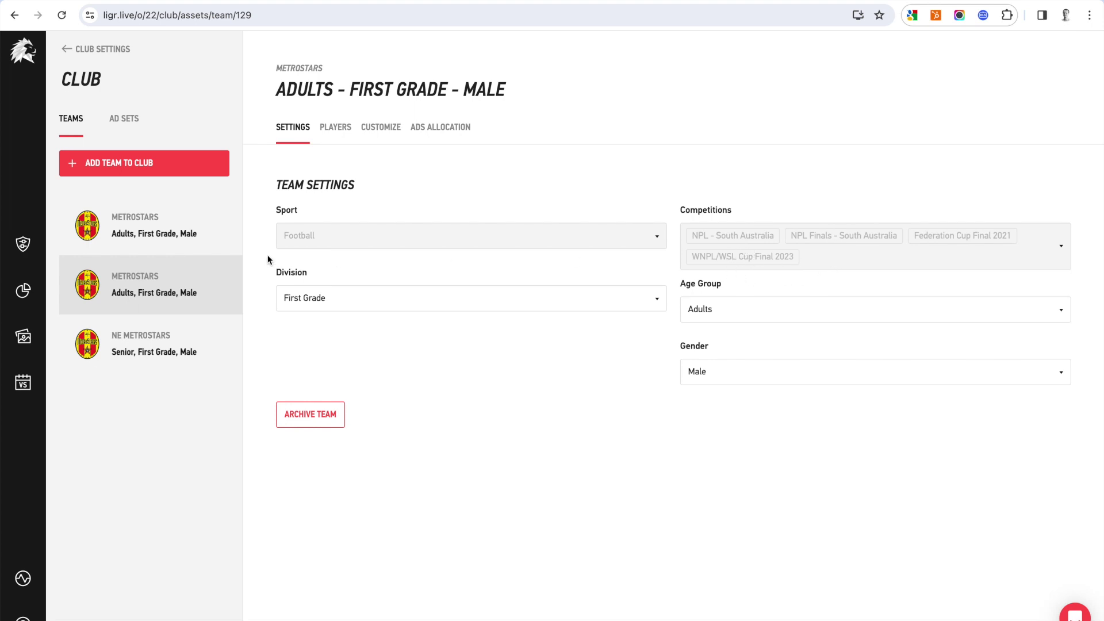
left_click(310, 302)
left_click(334, 134)
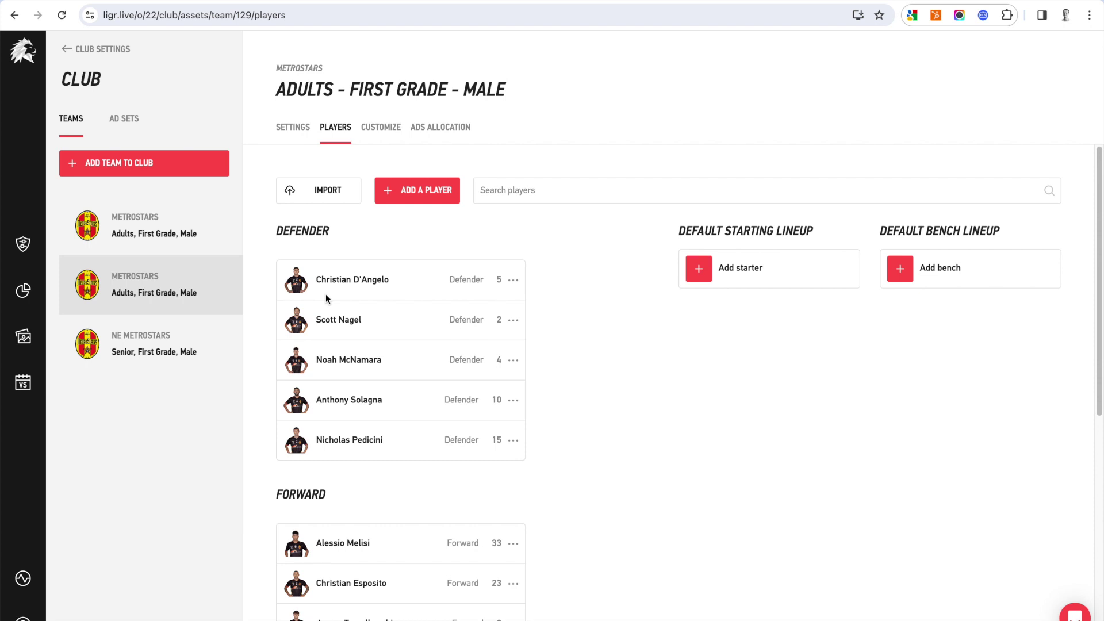
left_click(514, 285)
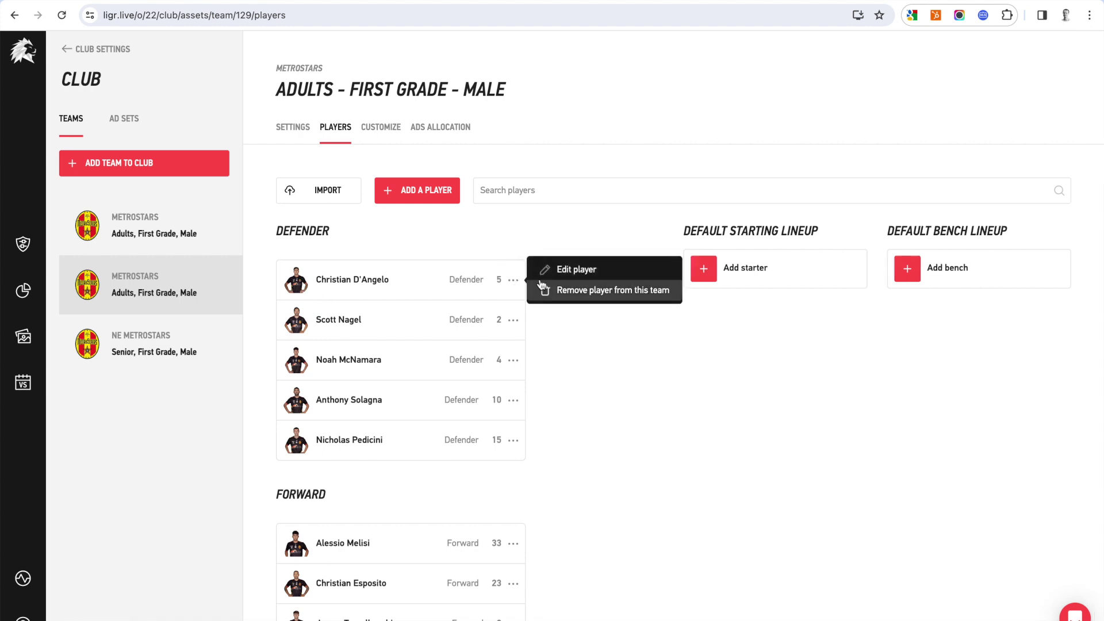
left_click(572, 270)
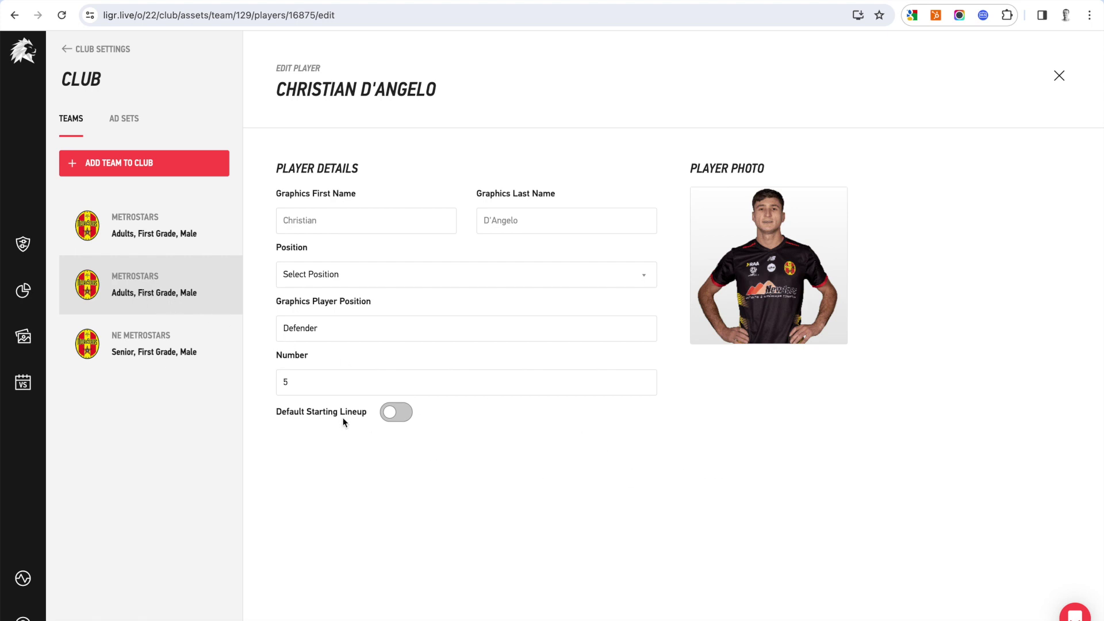
- View the second MetroStars team's customization settings and return to the club home page
left_click(124, 279)
left_click(378, 127)
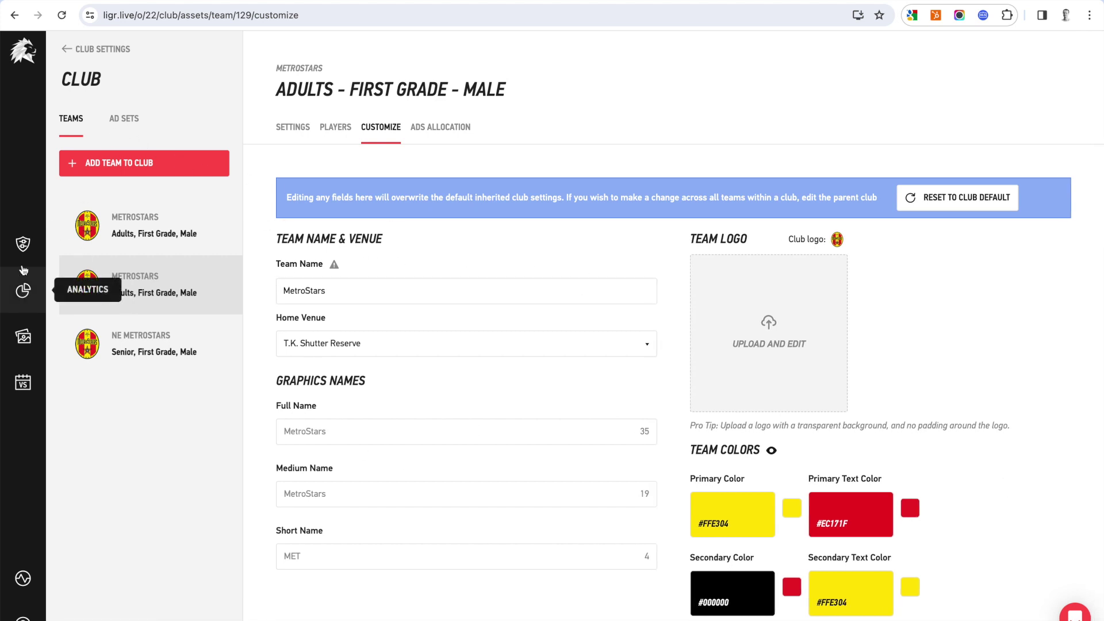
left_click(23, 244)
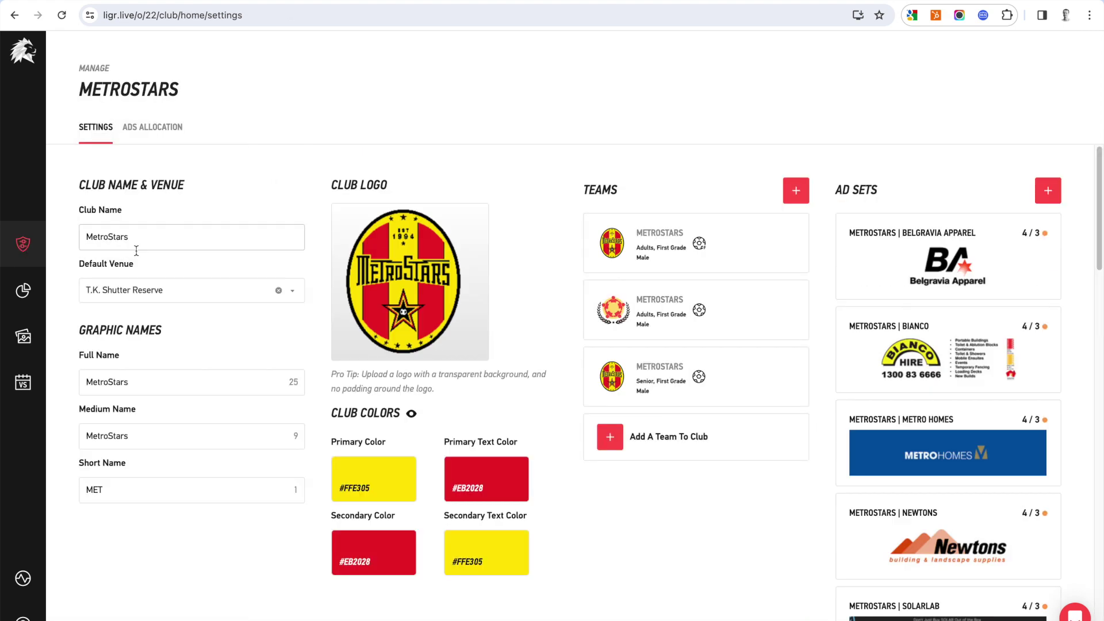
- Open the club's ad analytics and expand the trigger breakdown for the Metrostars | newtons ad set
left_click(22, 293)
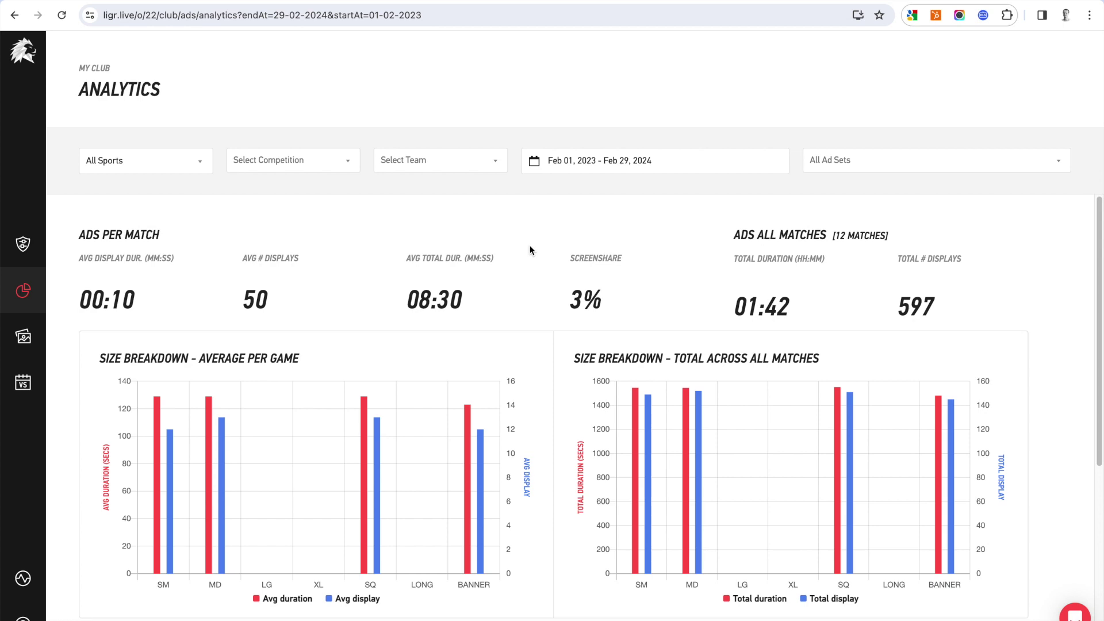
scroll(526, 260, "down", 5)
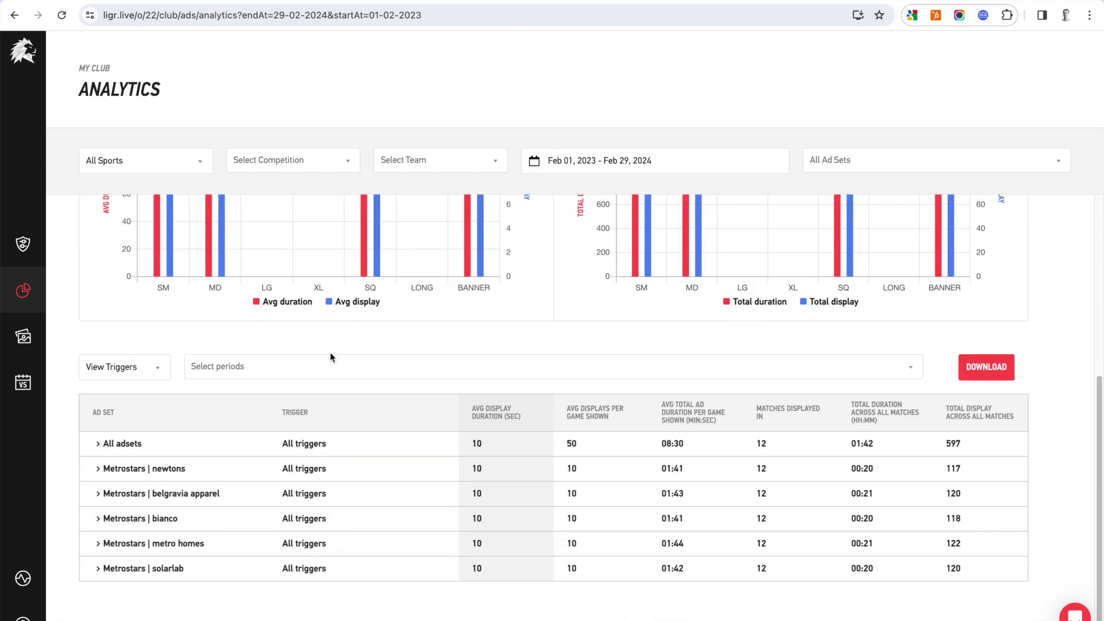
left_click(141, 475)
scroll(369, 462, "down", 2)
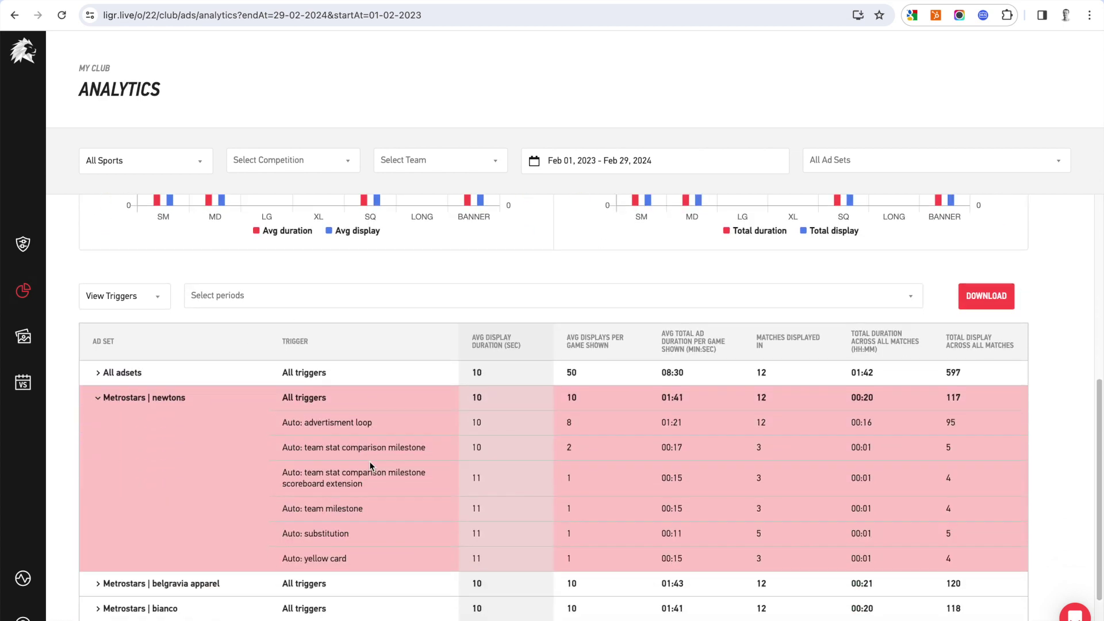
scroll(656, 453, "up", 5)
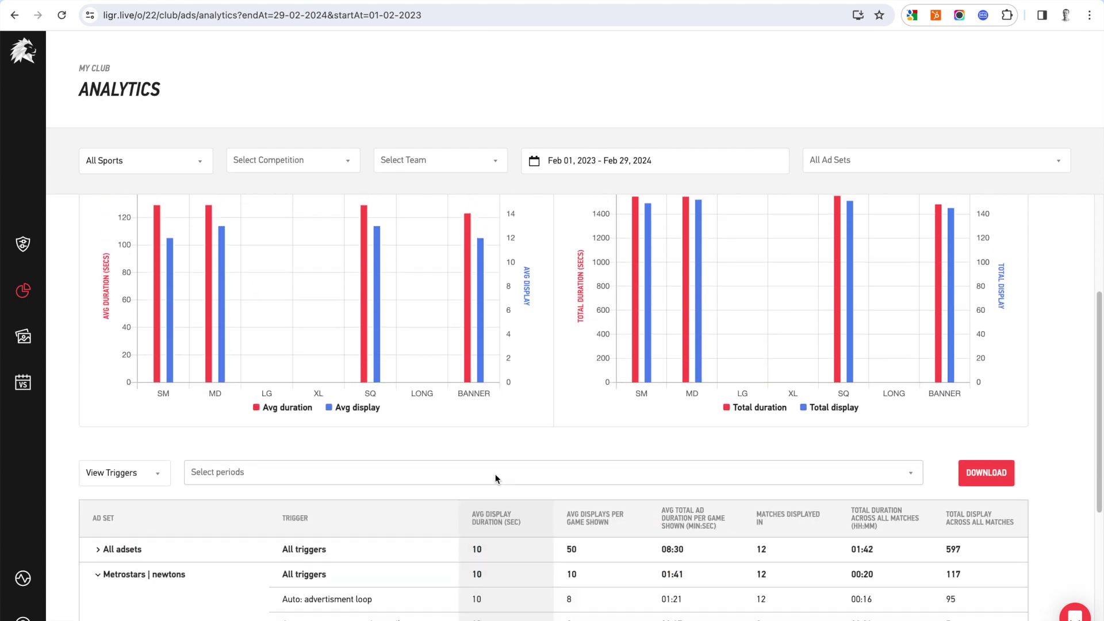
- Review the ad analytics summary, size breakdown charts and the expanded Metrostars | newtons trigger rows
scroll(496, 478, "up", 1)
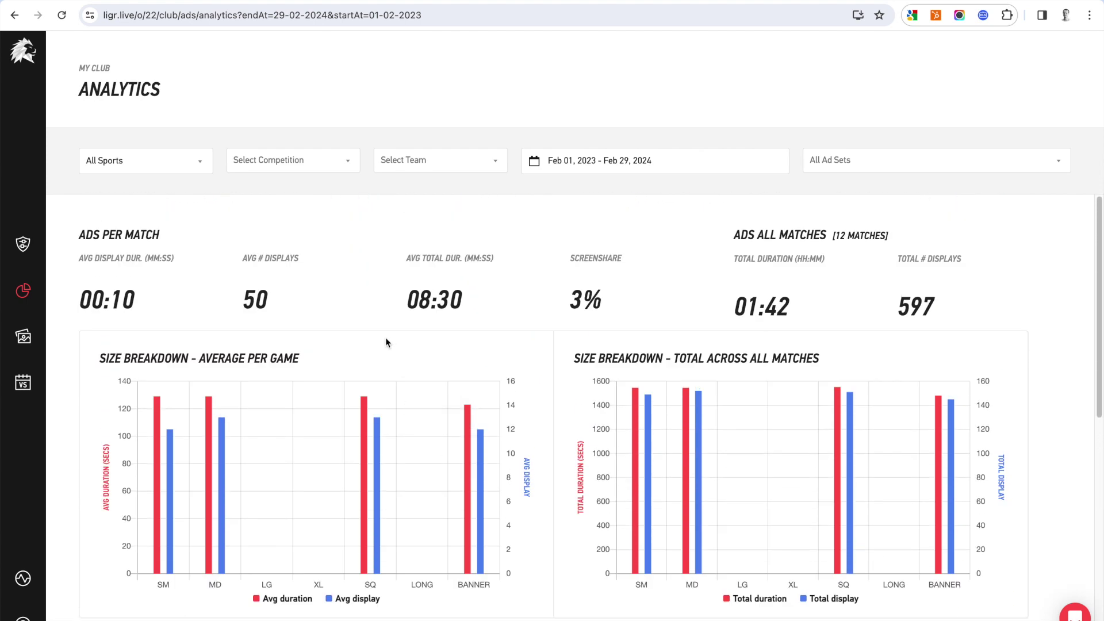
scroll(616, 366, "down", 7)
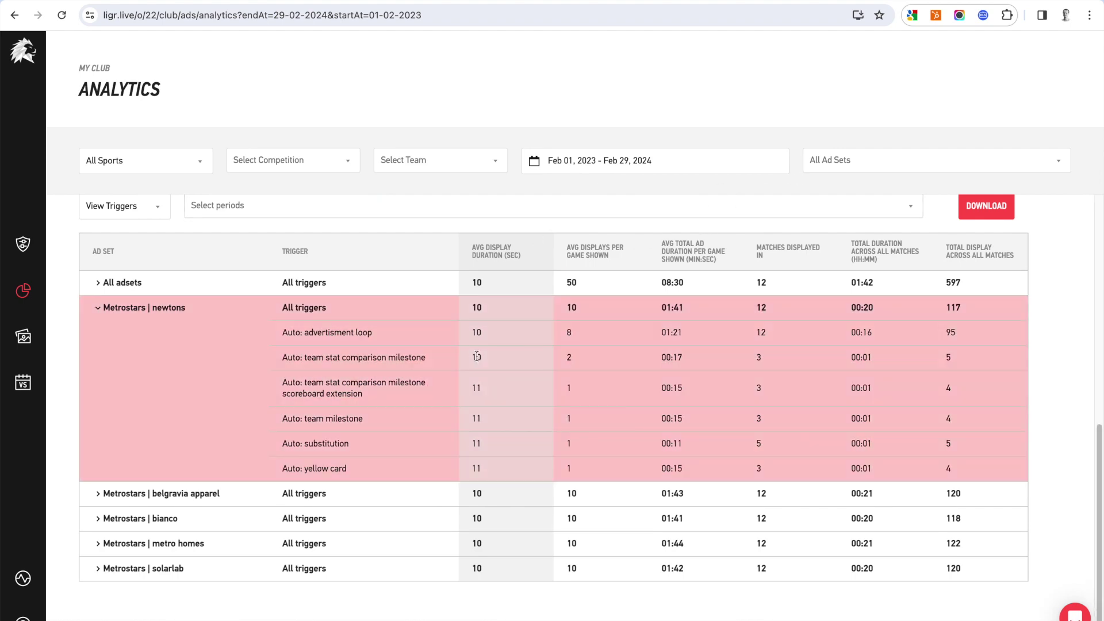
scroll(477, 355, "up", 5)
scroll(476, 355, "up", 2)
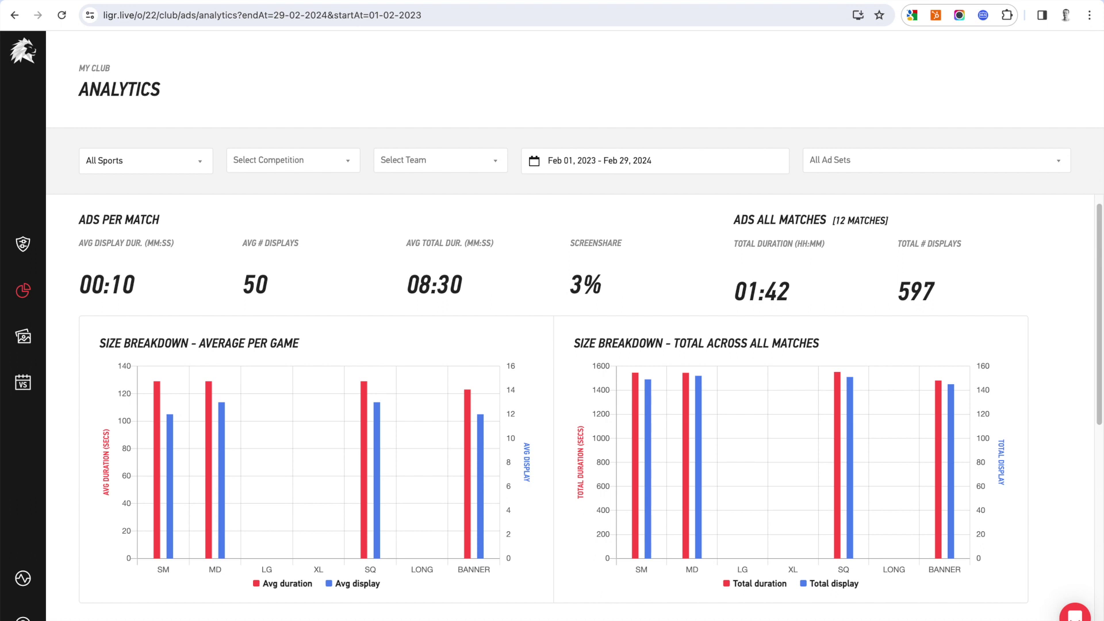
- Open the support help widget and close it again
left_click(1074, 613)
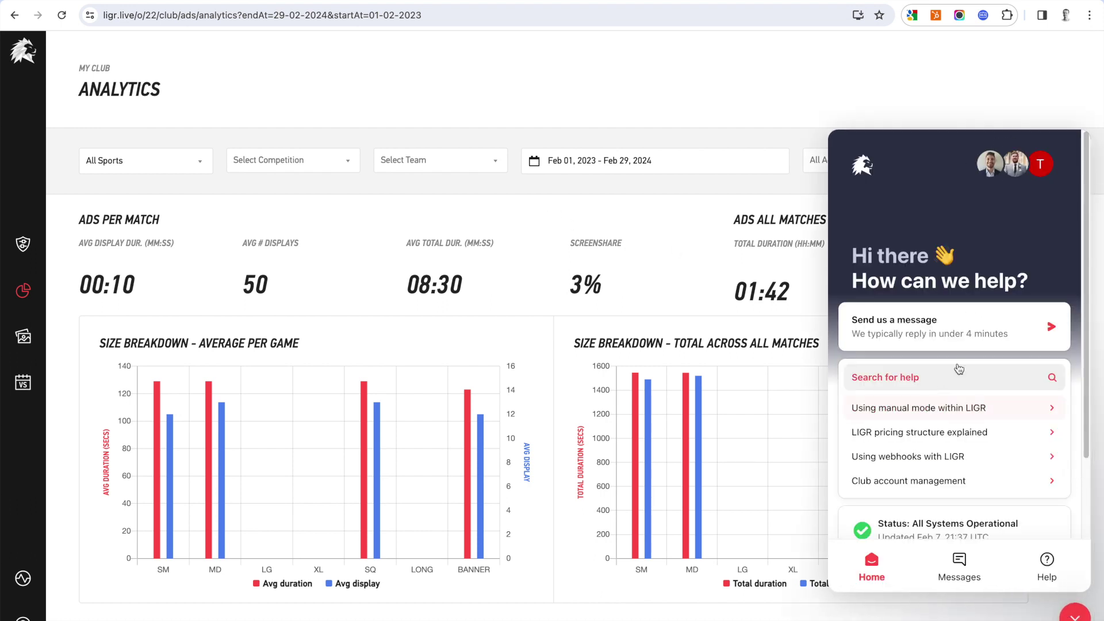
triple_click(412, 219)
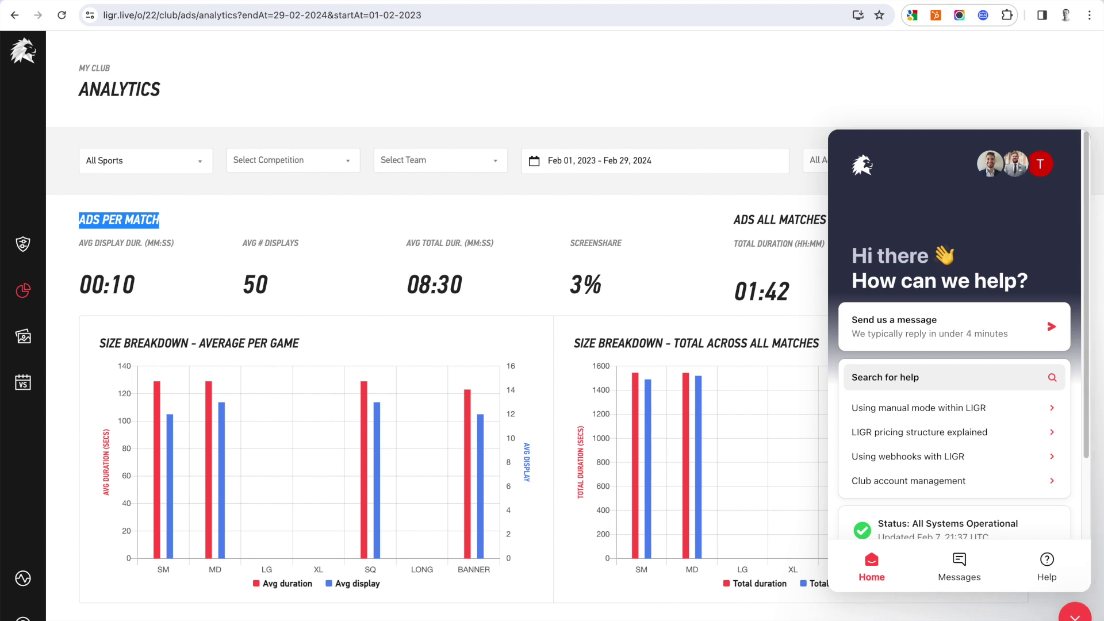
left_click(1075, 614)
left_click(215, 226)
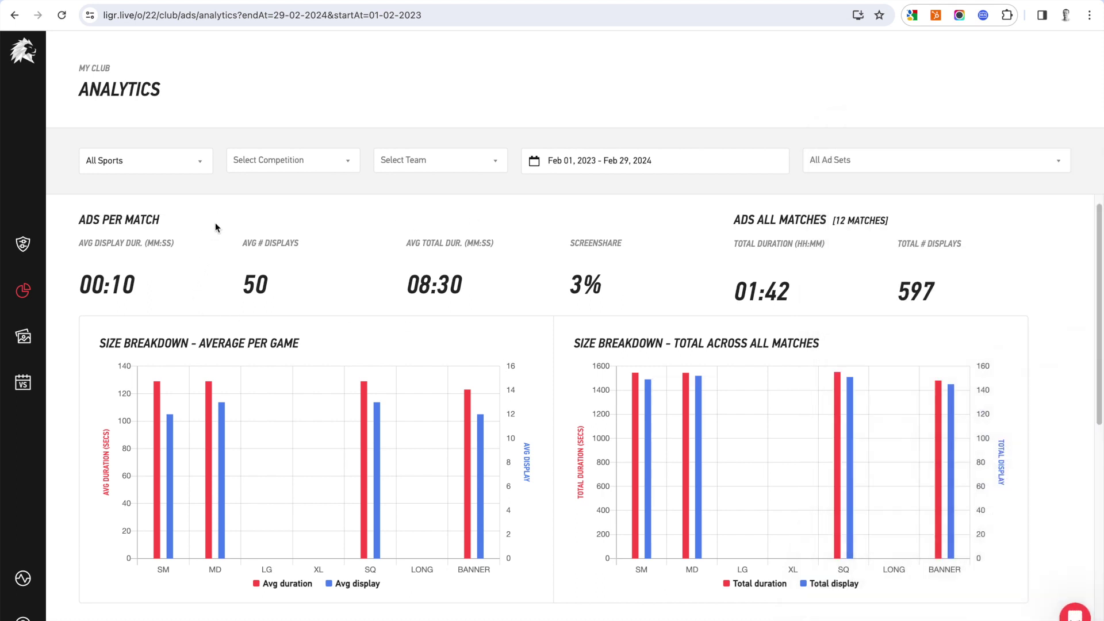
- Open the club's media highlights and filter the clips by Football, NPL - South Australia and the MetroStars First Grade team
left_click(21, 338)
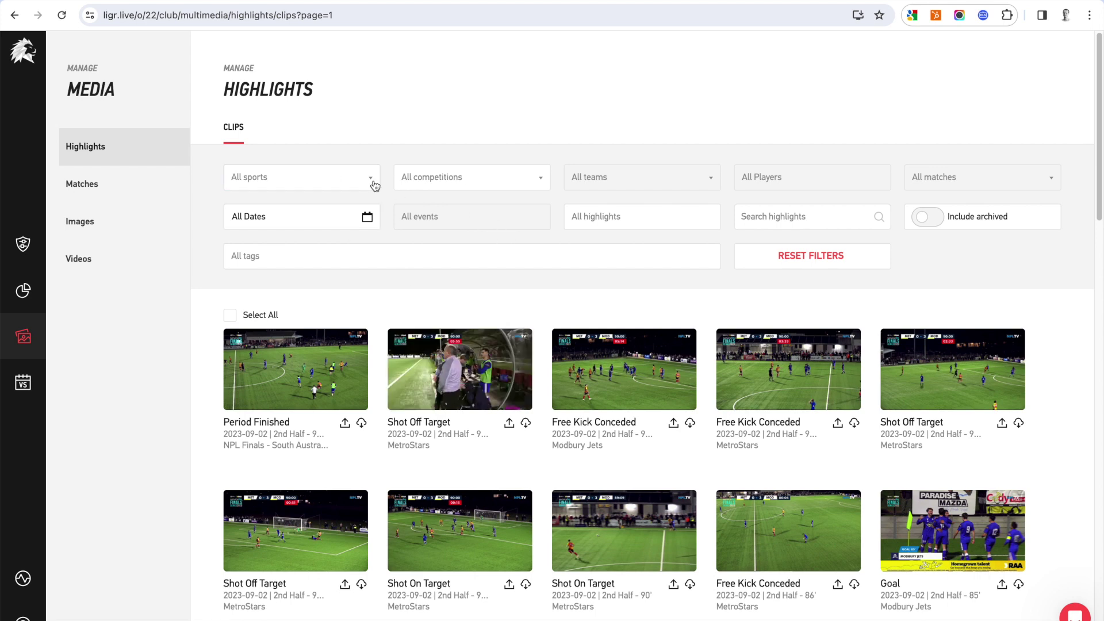
left_click(292, 178)
left_click(271, 224)
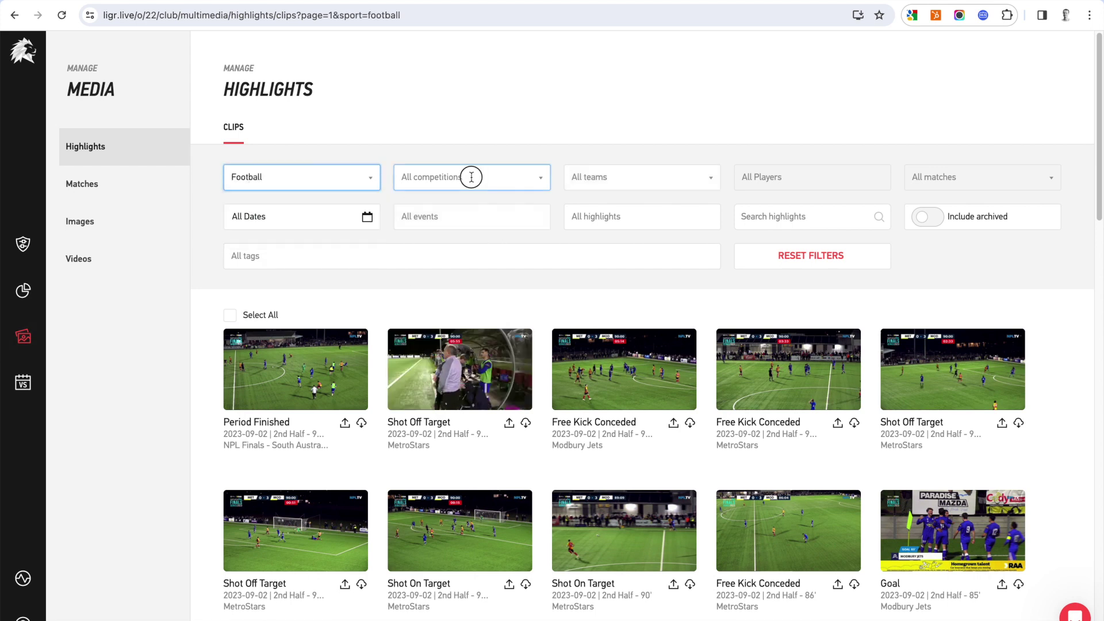
left_click(471, 178)
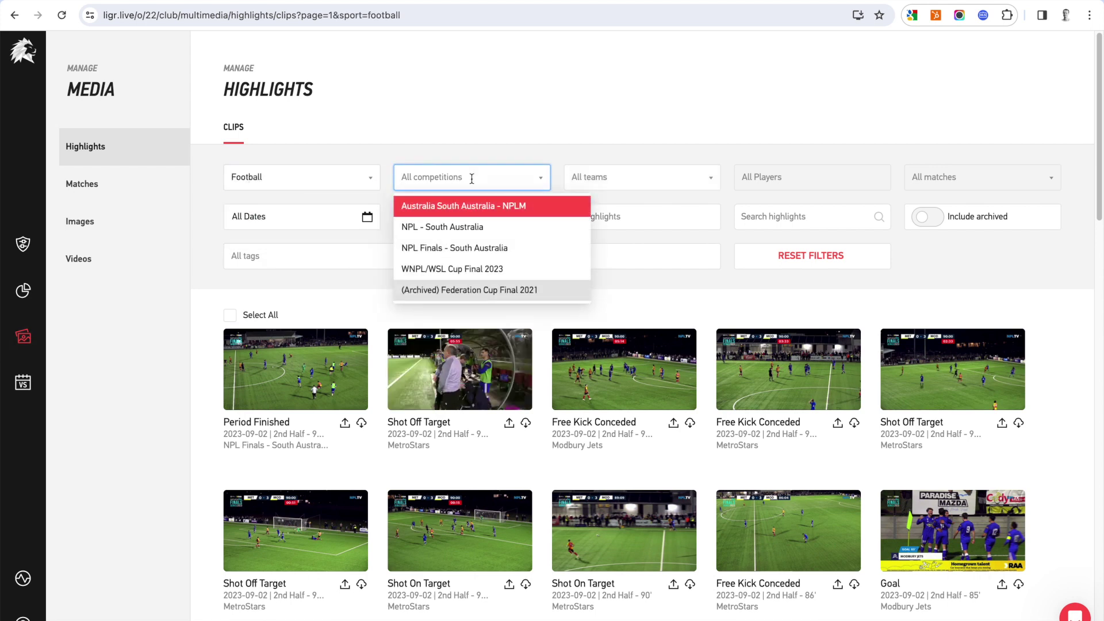
left_click(477, 227)
left_click(661, 180)
left_click(645, 208)
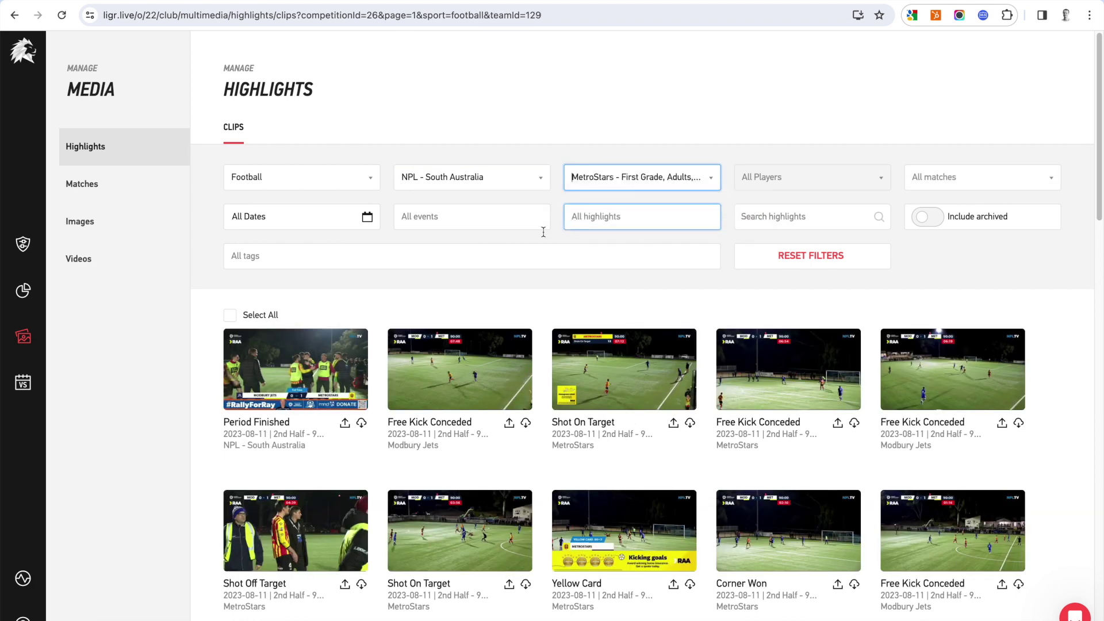
- Filter the highlight clips by the Goal event and look over the matching clips and the tag filter
left_click(426, 217)
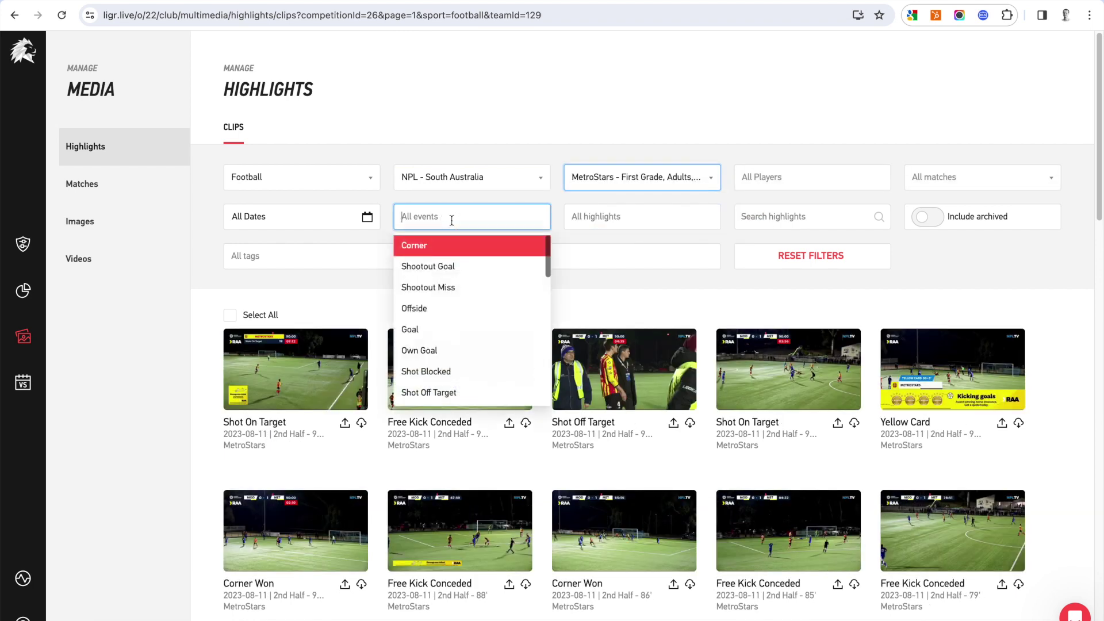
left_click(436, 331)
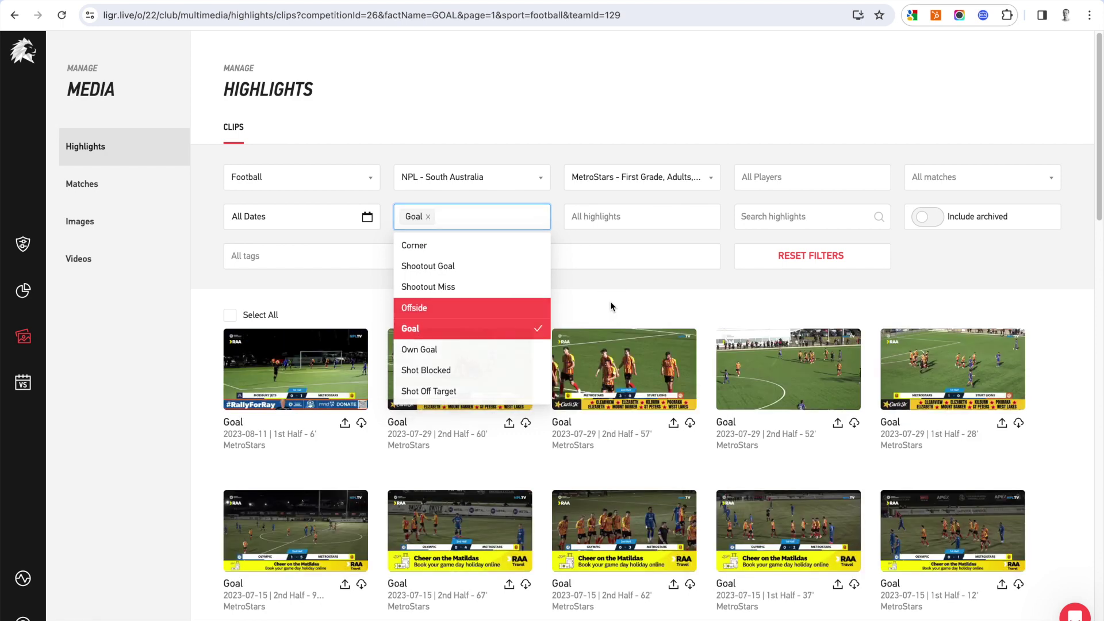
left_click(610, 306)
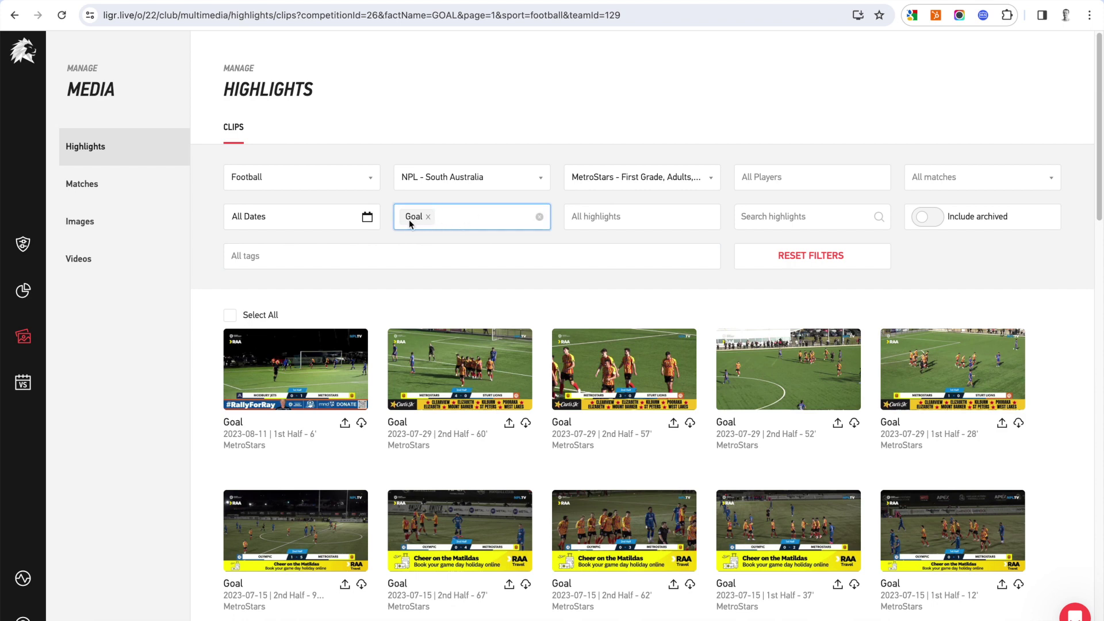
scroll(516, 425, "down", 2)
scroll(516, 425, "up", 2)
left_click(266, 255)
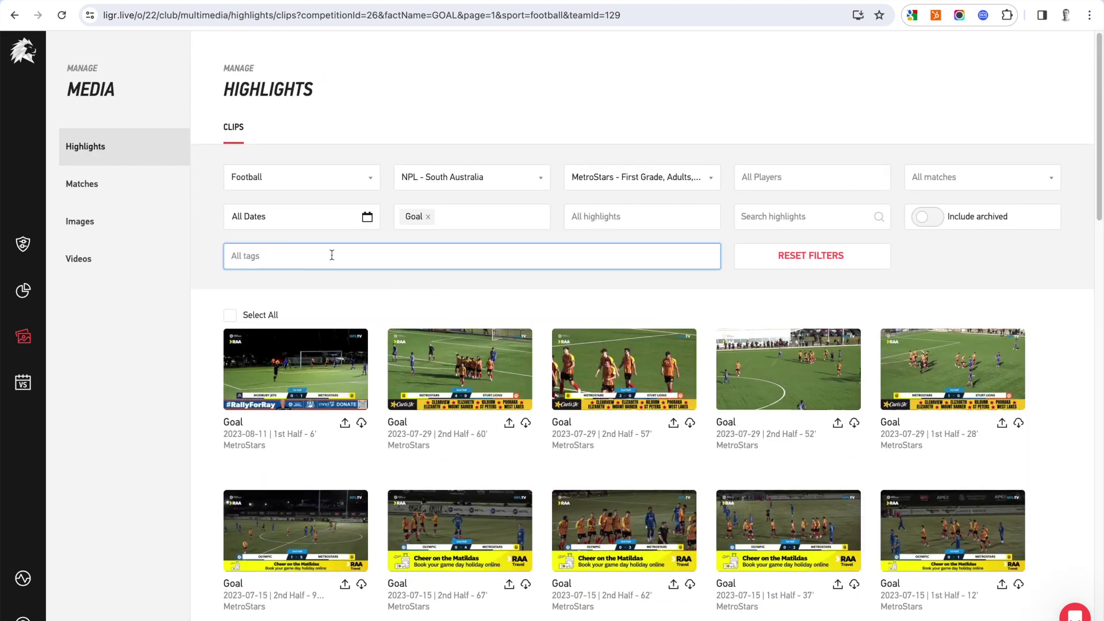
left_click(339, 299)
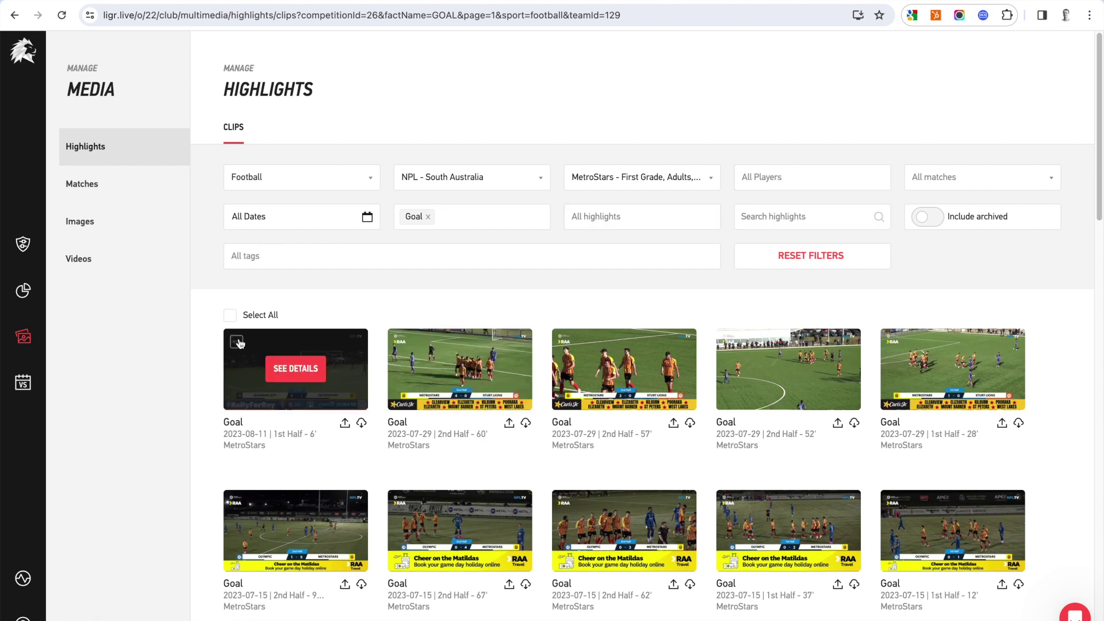
- Select the first three goal clips and combine them in the video editor
left_click(236, 342)
left_click(400, 342)
left_click(565, 341)
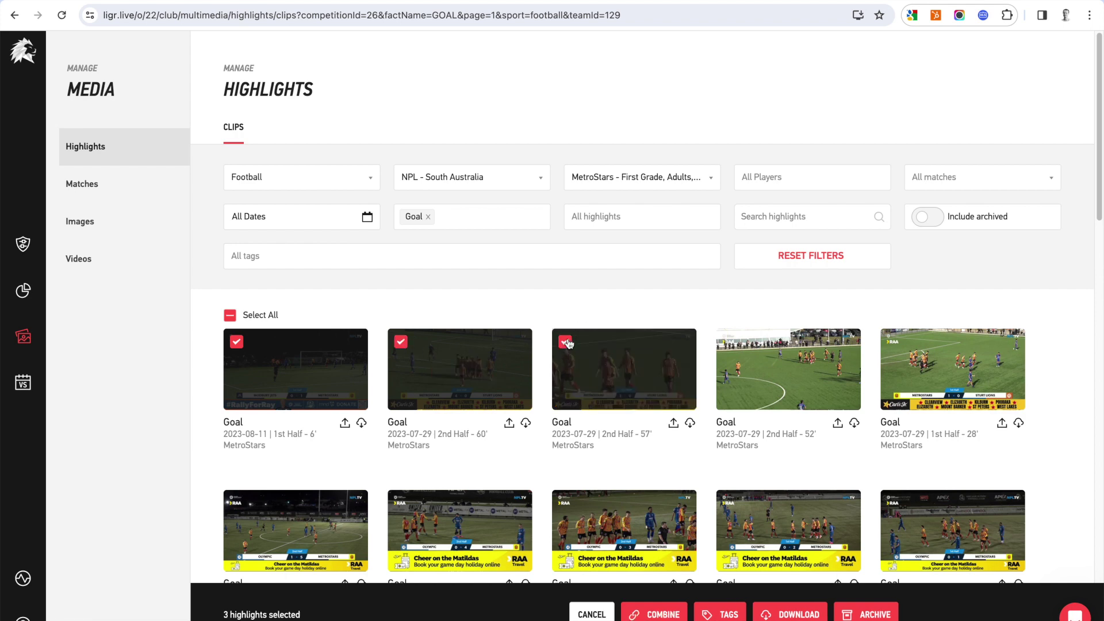
left_click(662, 613)
left_click(578, 448)
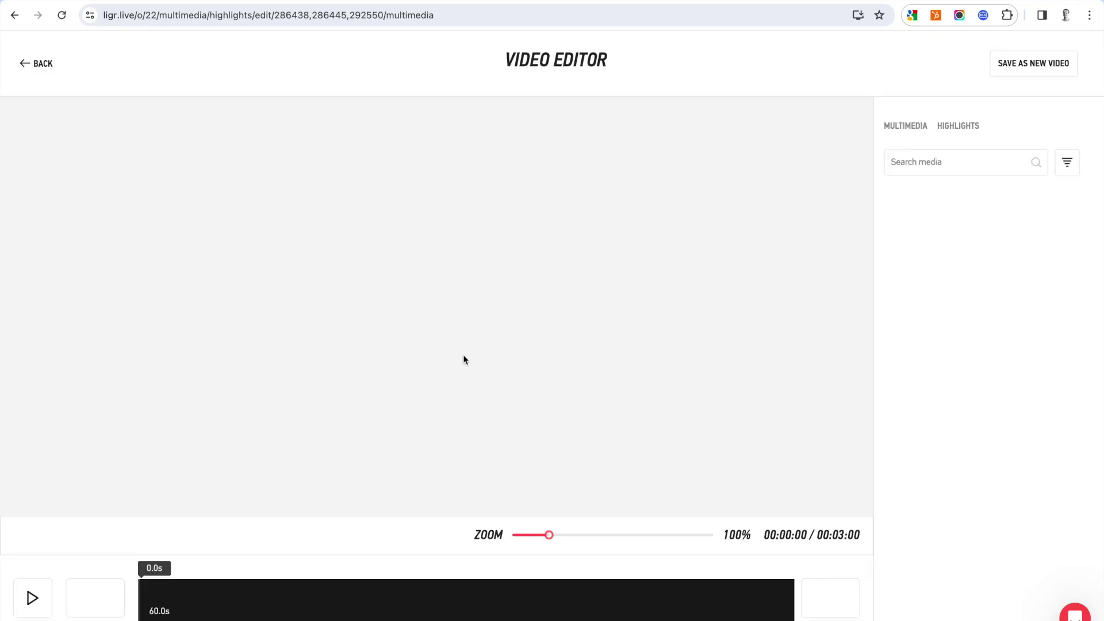
- Zoom the timeline to 30% and trim the middle clip at both ends to 39.6 seconds
left_click_drag(549, 534, 520, 535)
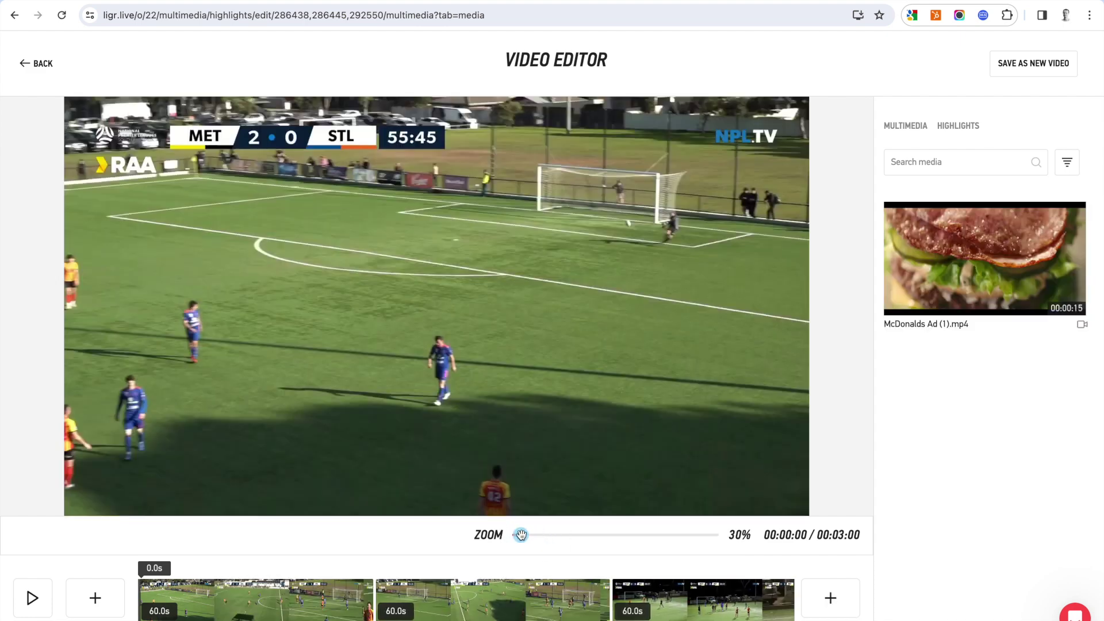
left_click(519, 595)
left_click_drag(605, 602, 568, 602)
left_click_drag(379, 599, 422, 599)
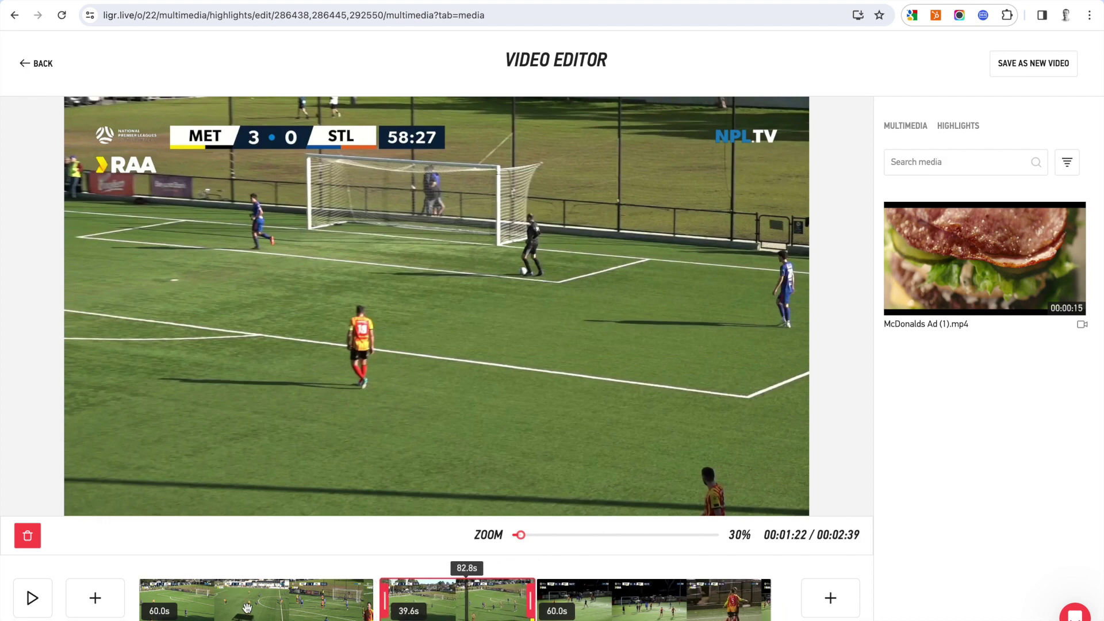
- Preview the first clip briefly and append McDonalds Ad (1).mp4 to the end of the timeline
left_click(248, 598)
left_click(28, 604)
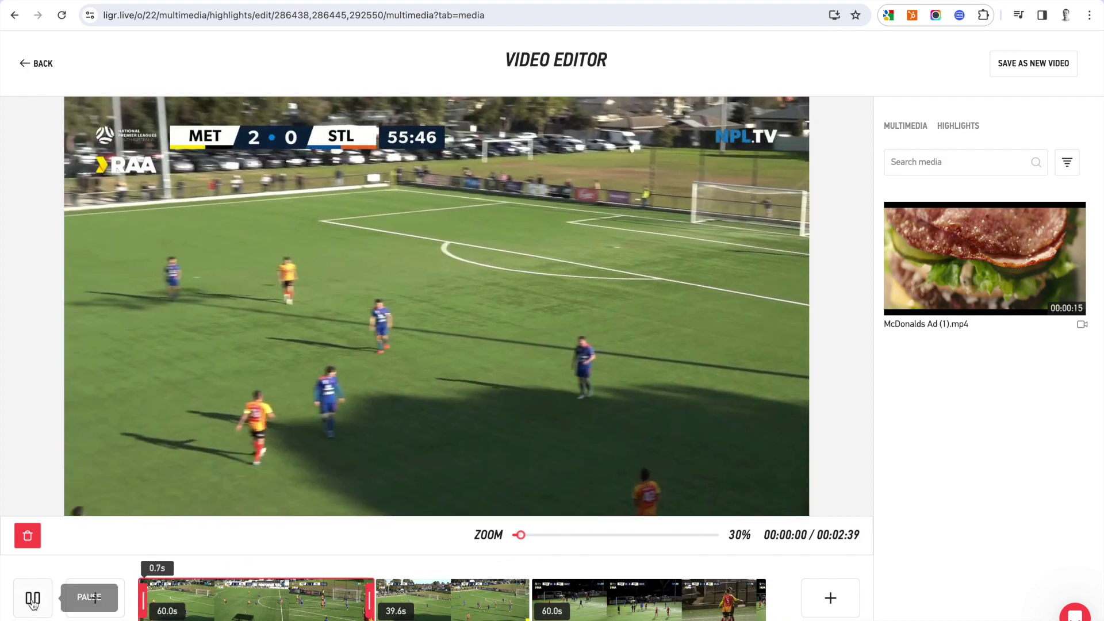
left_click(29, 604)
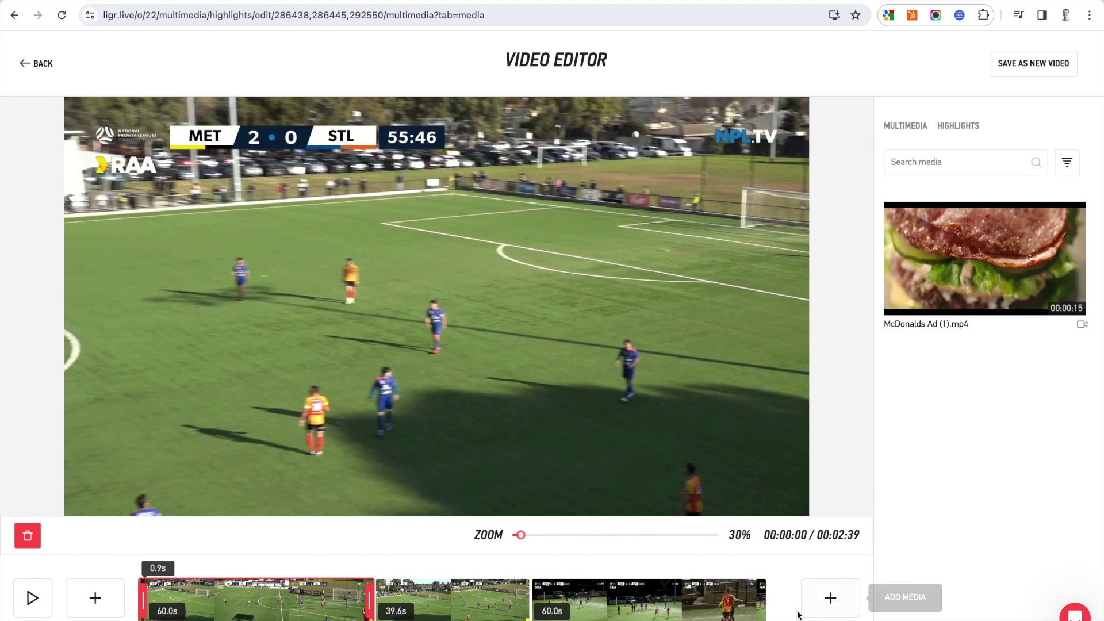
left_click(819, 601)
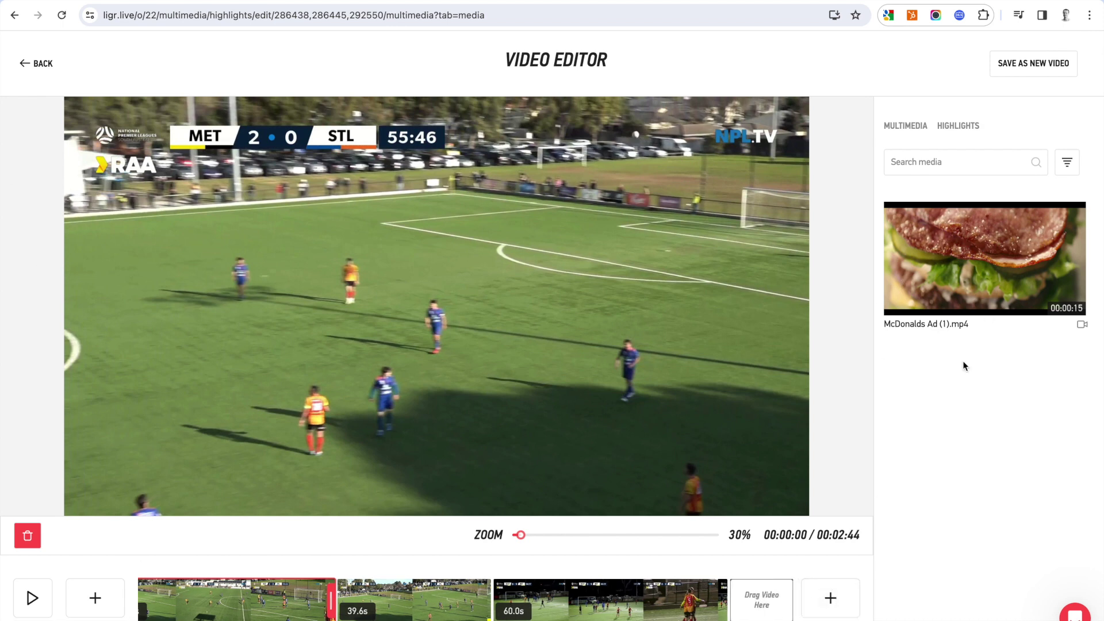
left_click_drag(981, 278, 762, 606)
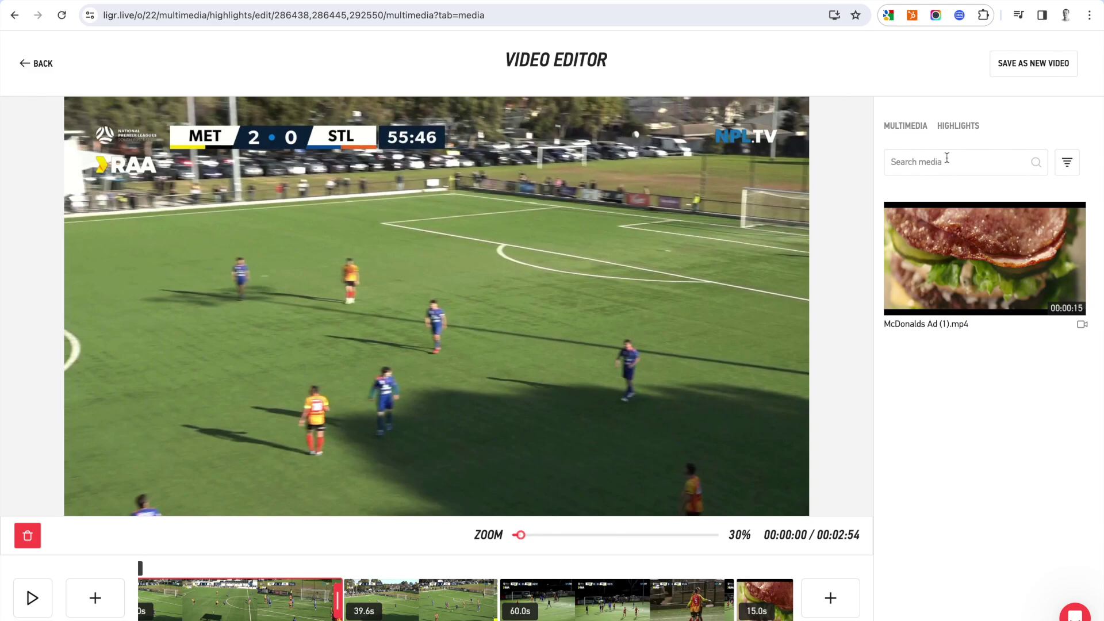
- Open and dismiss the dialog for saving a new video, and leave the video editor discarding the changes
left_click(1031, 73)
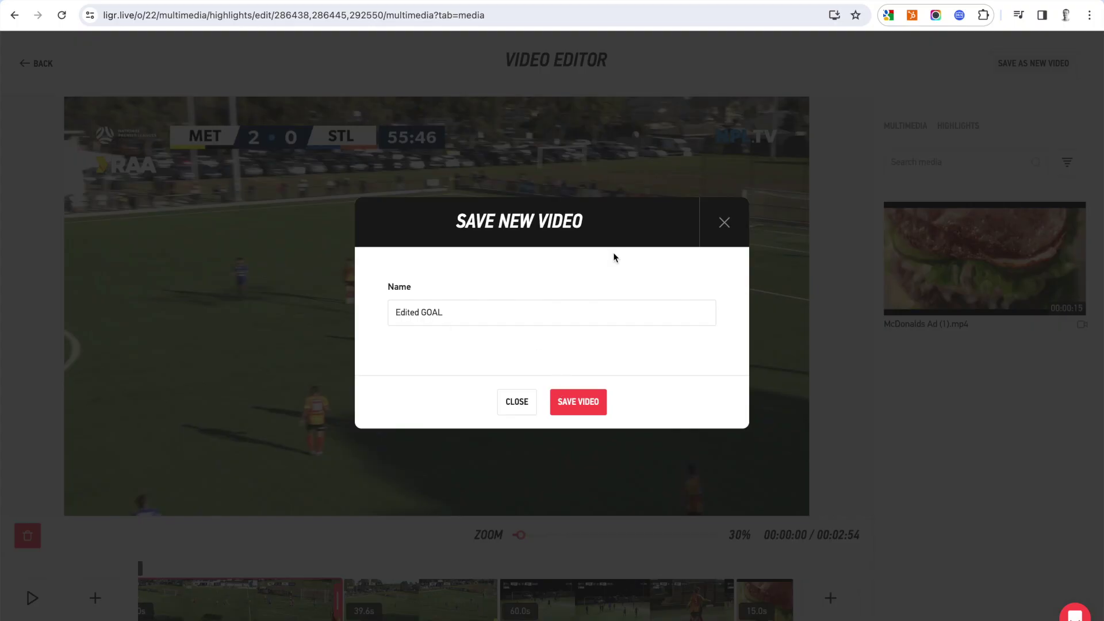
left_click(725, 224)
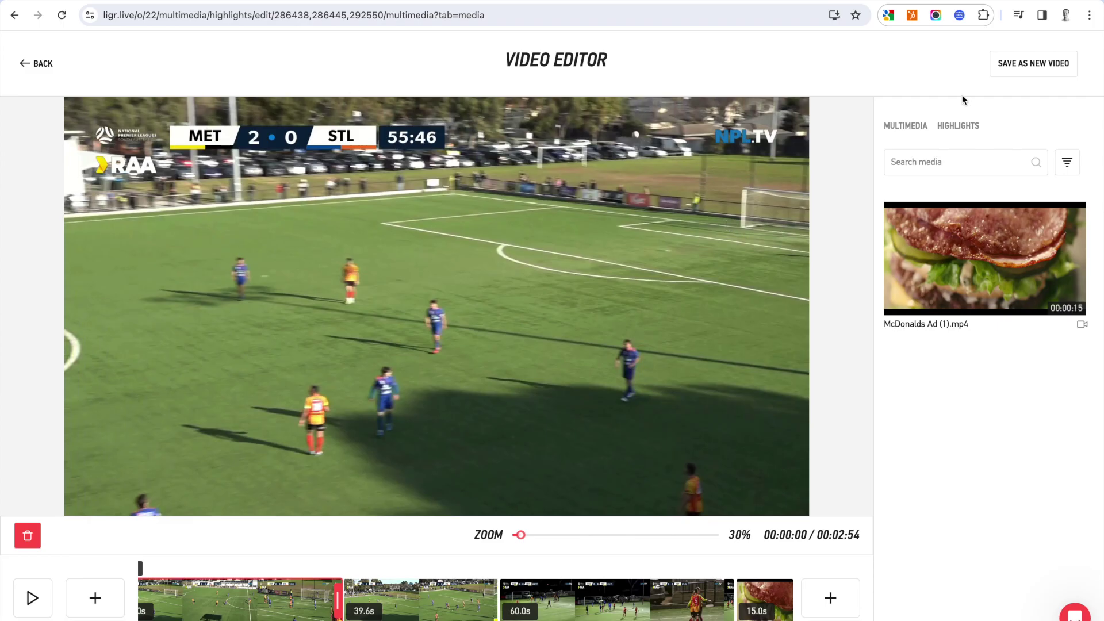
left_click(954, 125)
left_click(886, 126)
left_click(36, 63)
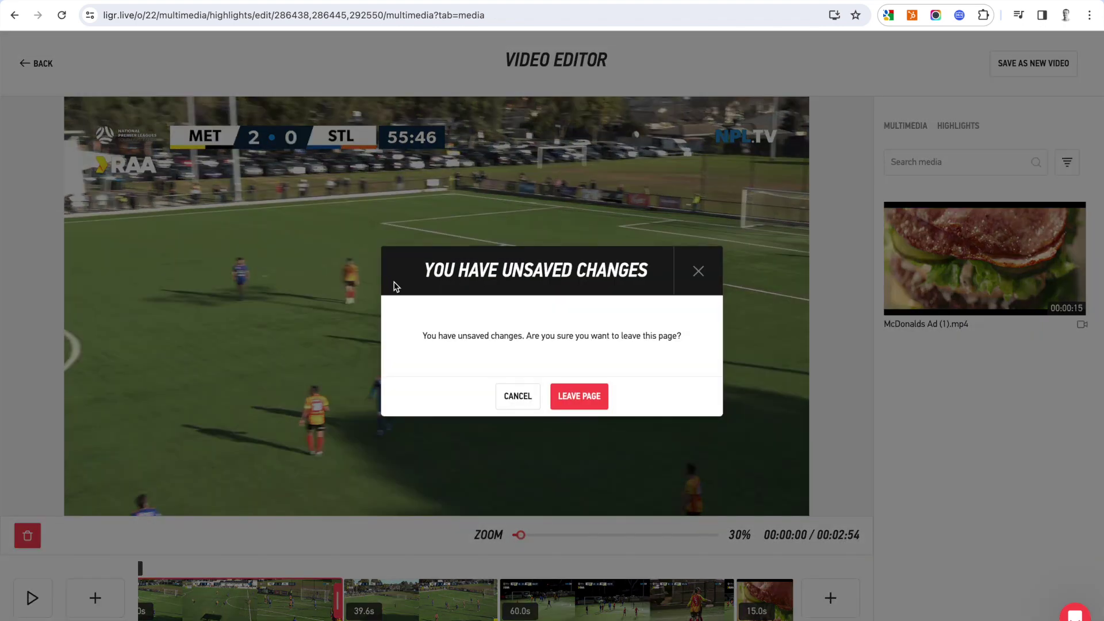
left_click(571, 399)
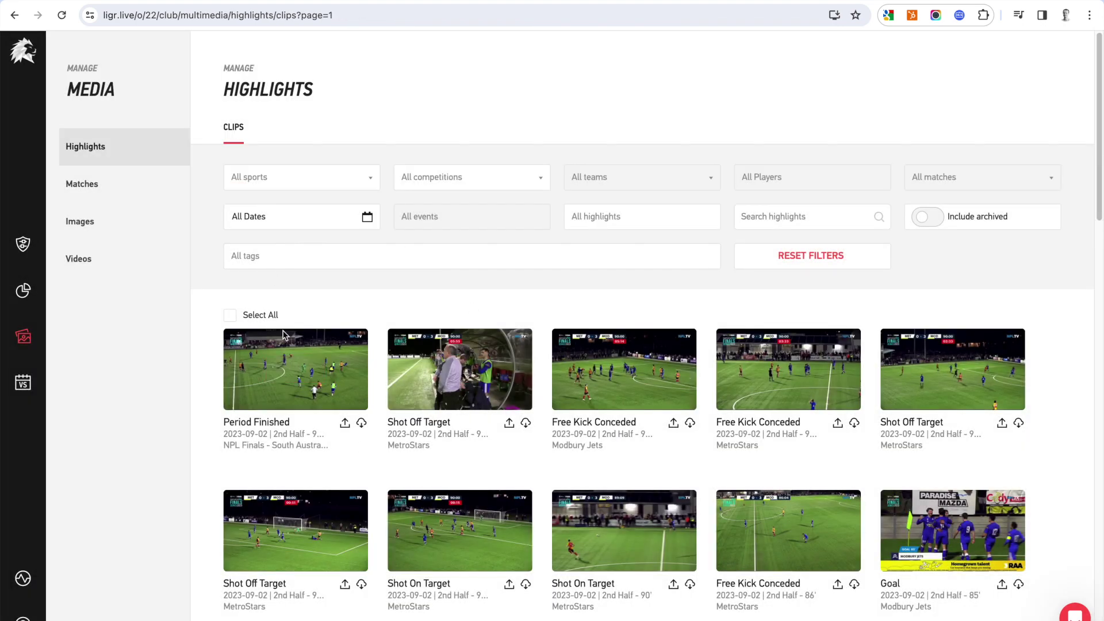
- Browse the club's videos, images and match recordings, and its list of live and upcoming matches
left_click(666, 214)
left_click(404, 291)
left_click(90, 257)
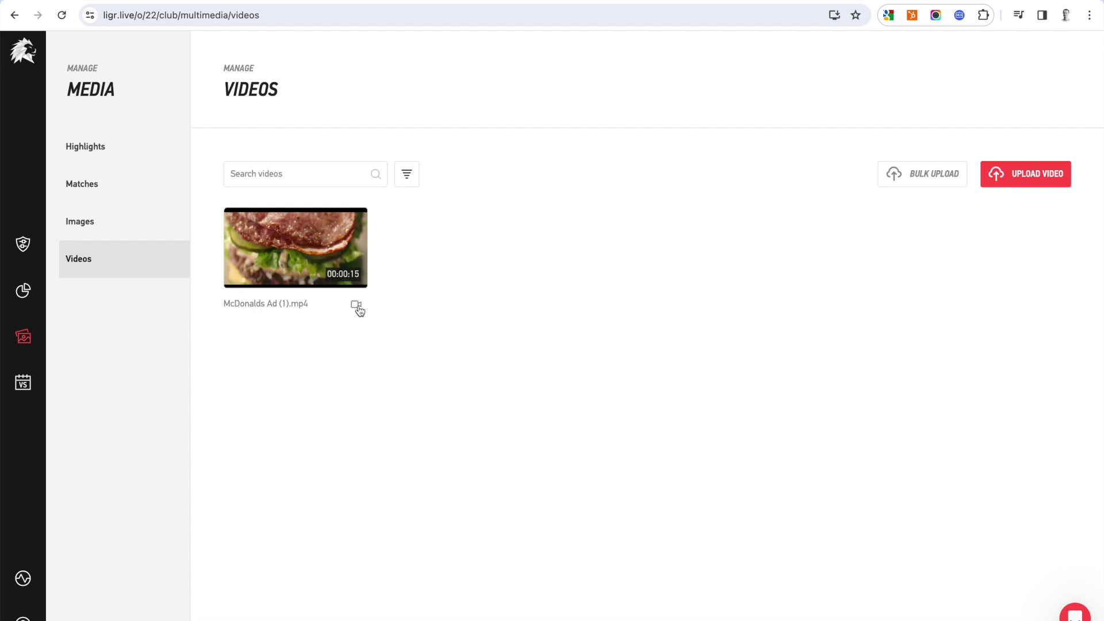
left_click(87, 226)
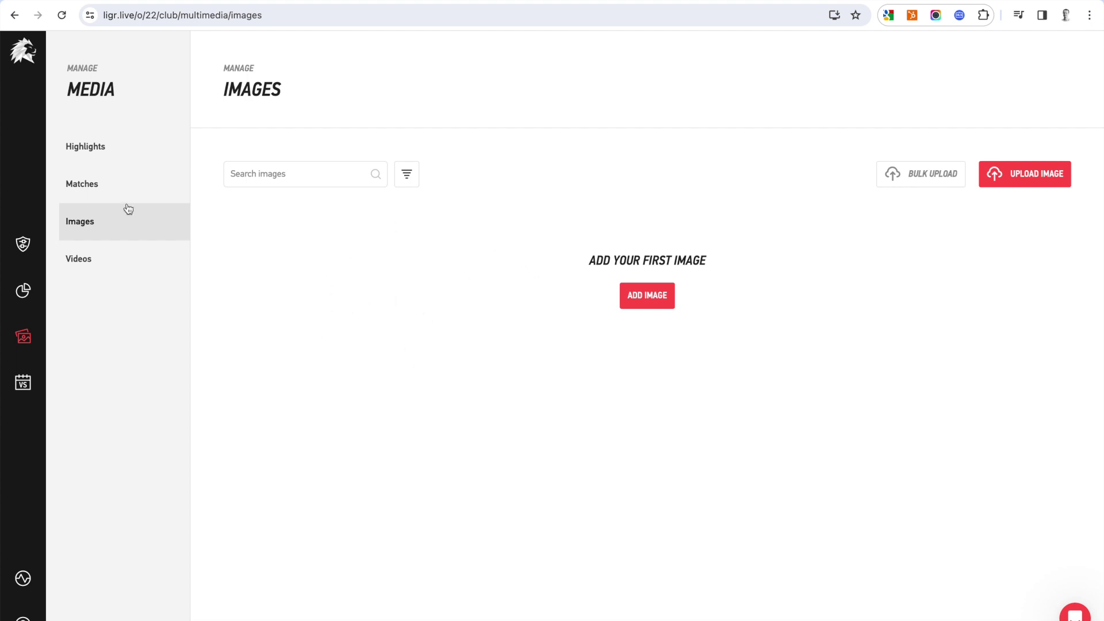
left_click(88, 189)
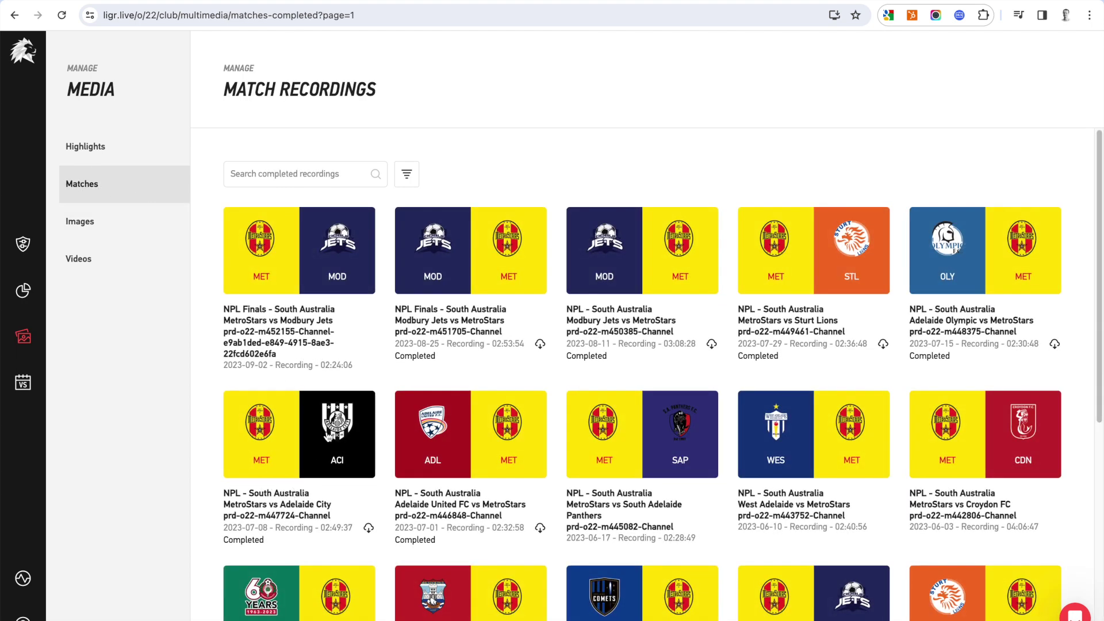
left_click(23, 382)
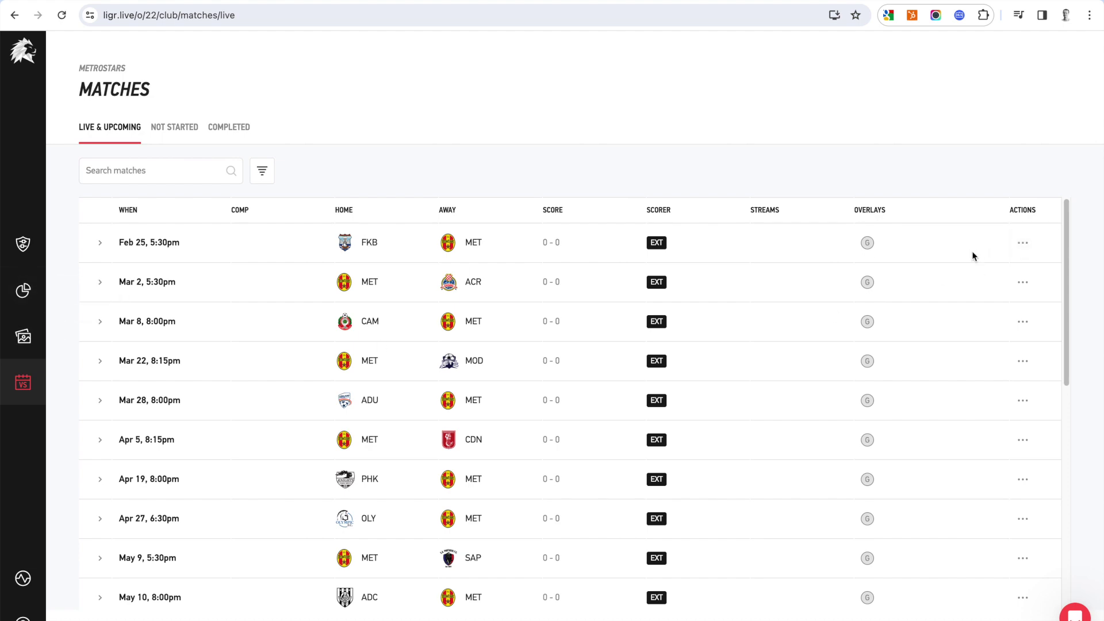
- Return to the media match recordings and open the MetroStars vs Adelaide City recording and its downloadable video file
left_click(23, 338)
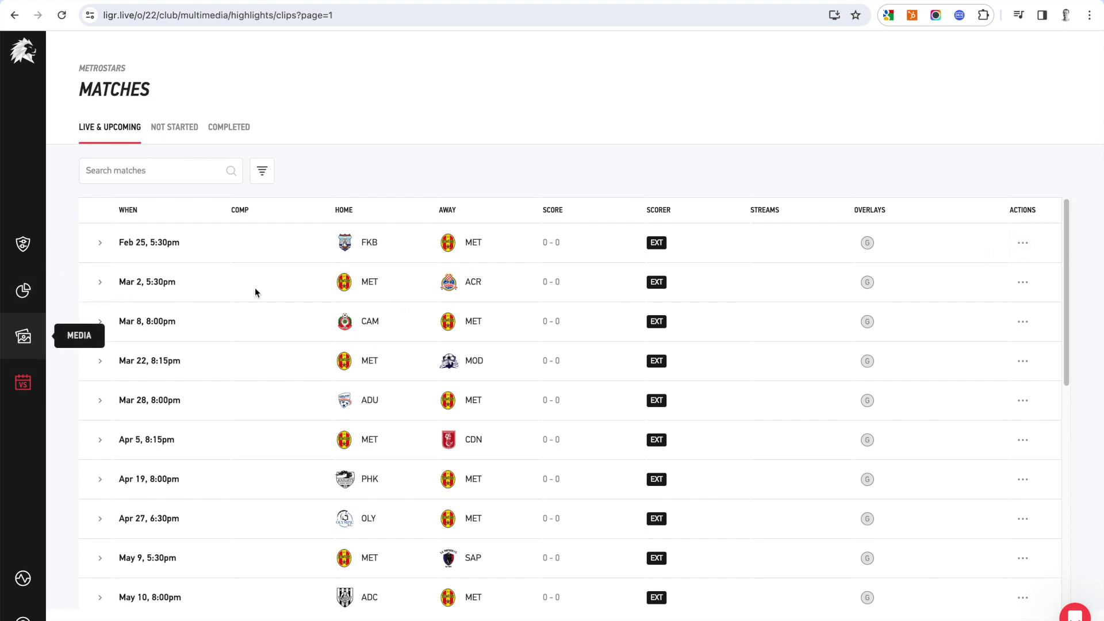
left_click(174, 194)
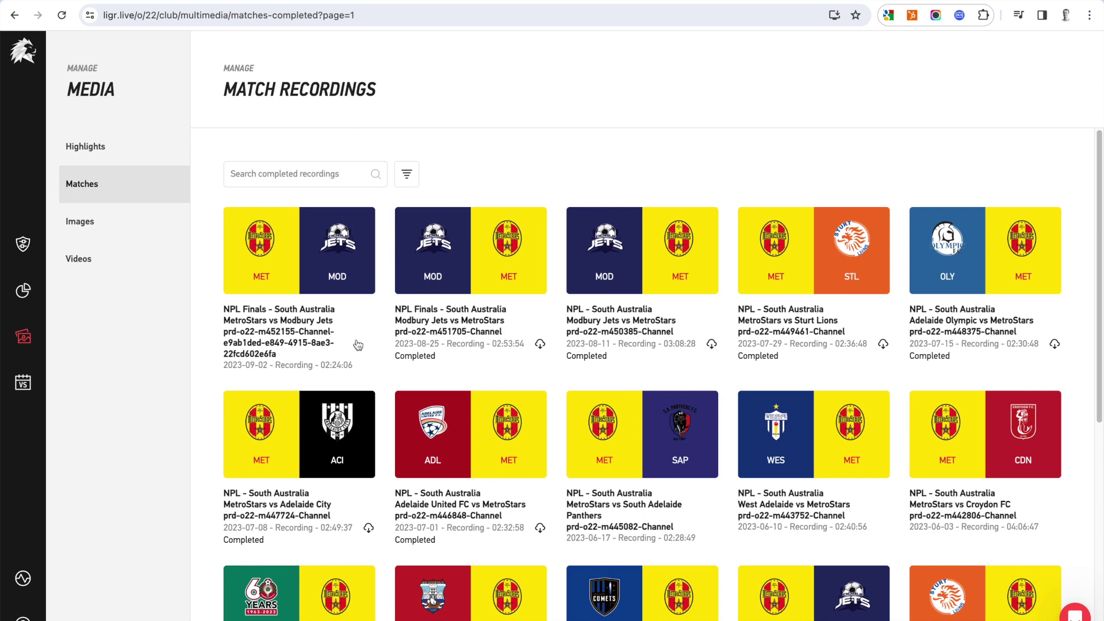
left_click(300, 432)
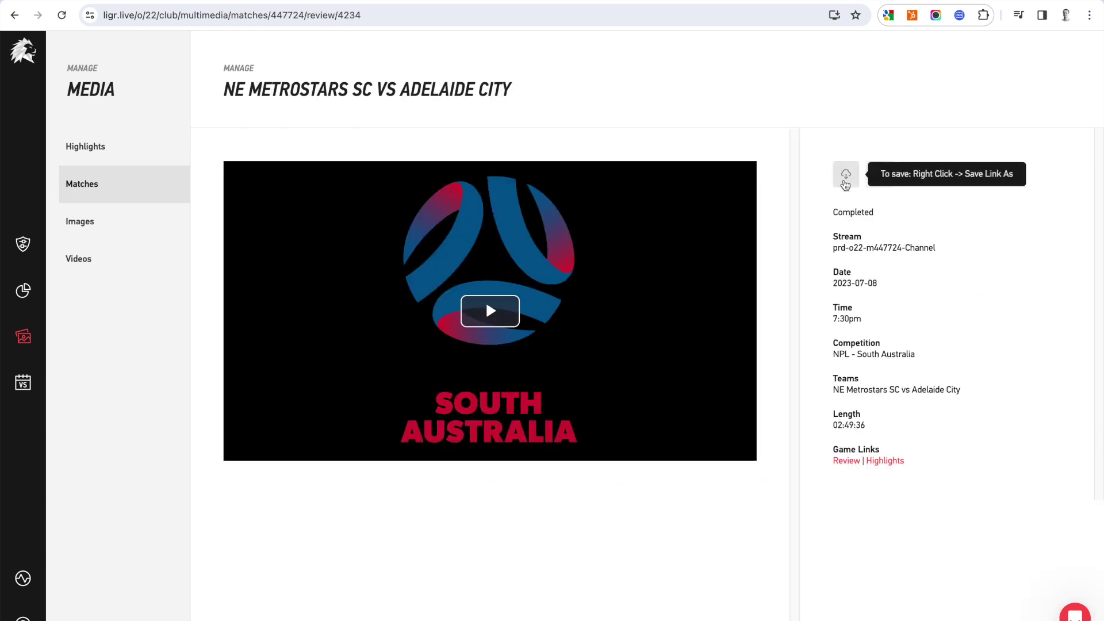
left_click(845, 178)
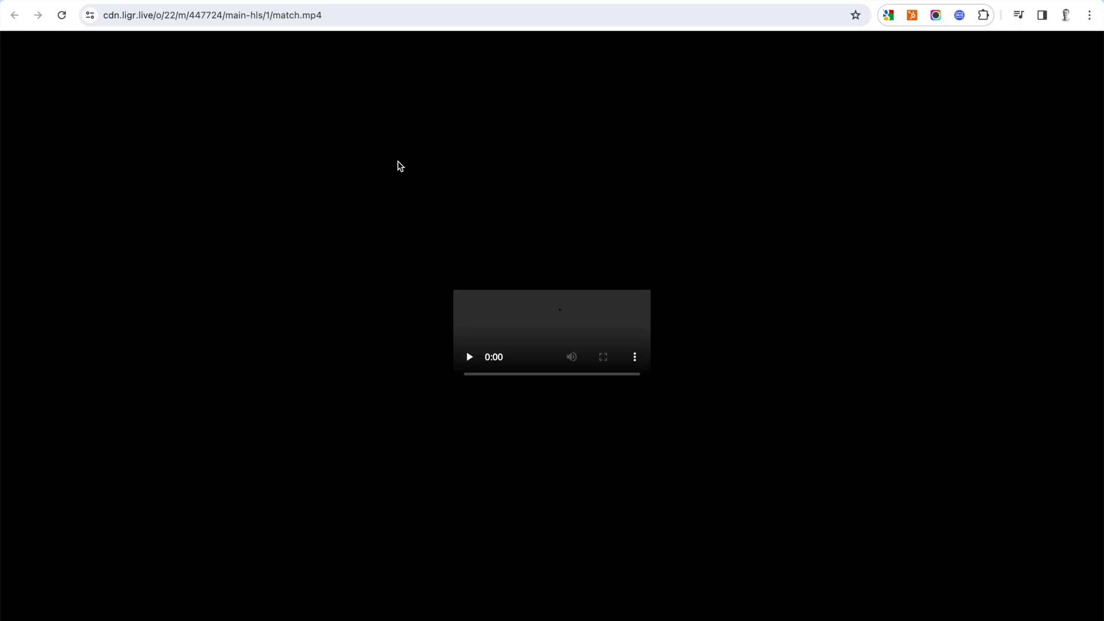
- Open and cancel the save dialog for the match video, and close the video file's page
right_click(516, 179)
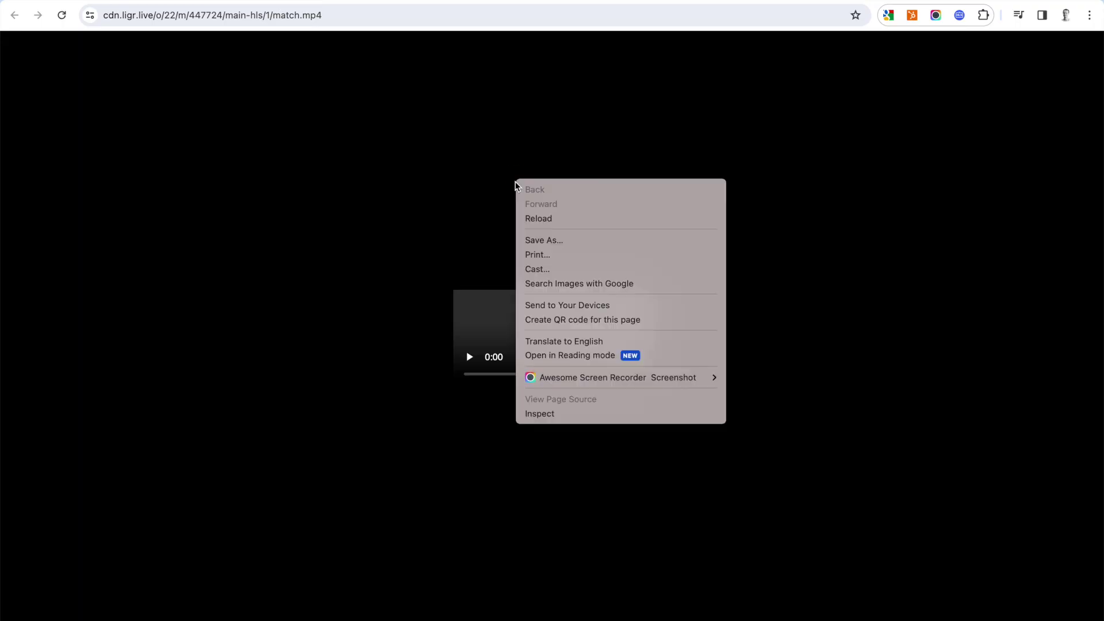
left_click(563, 239)
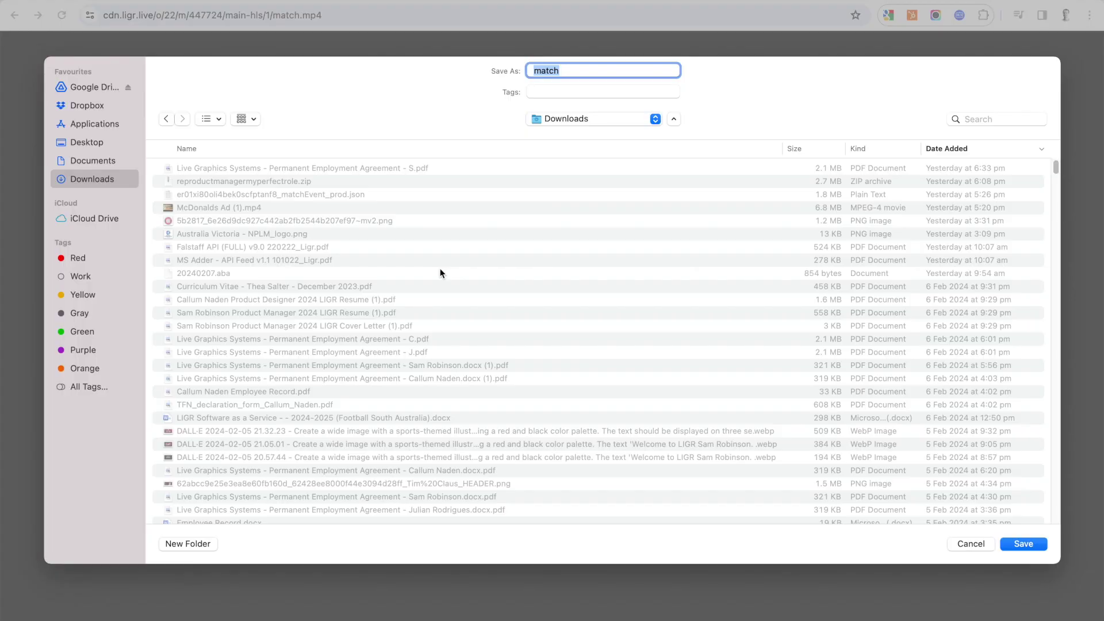
left_click(971, 544)
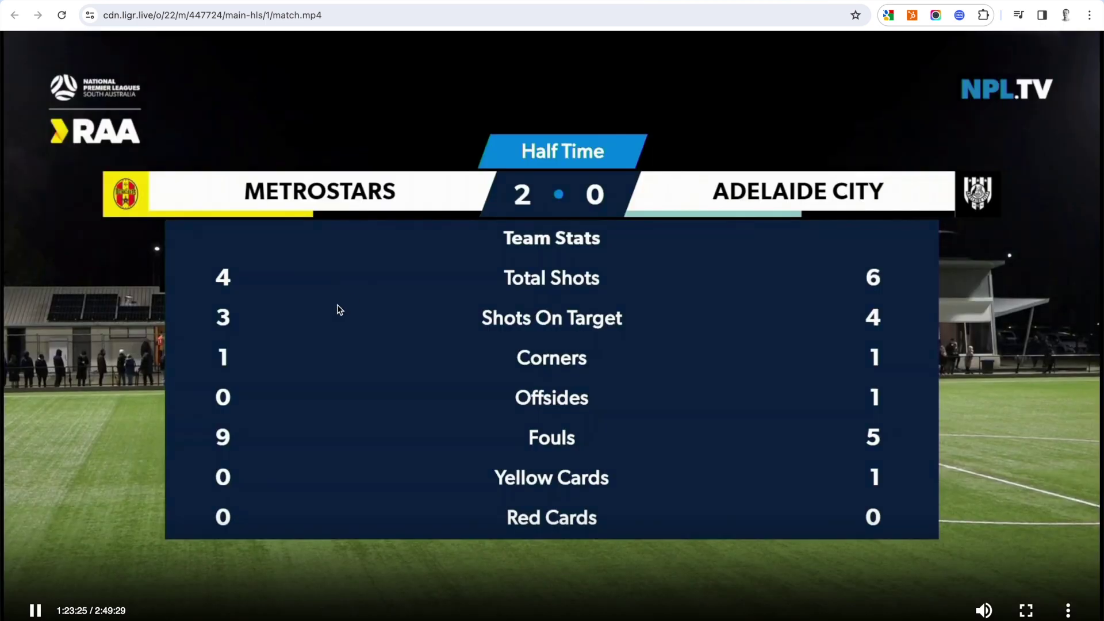
key("super+w")
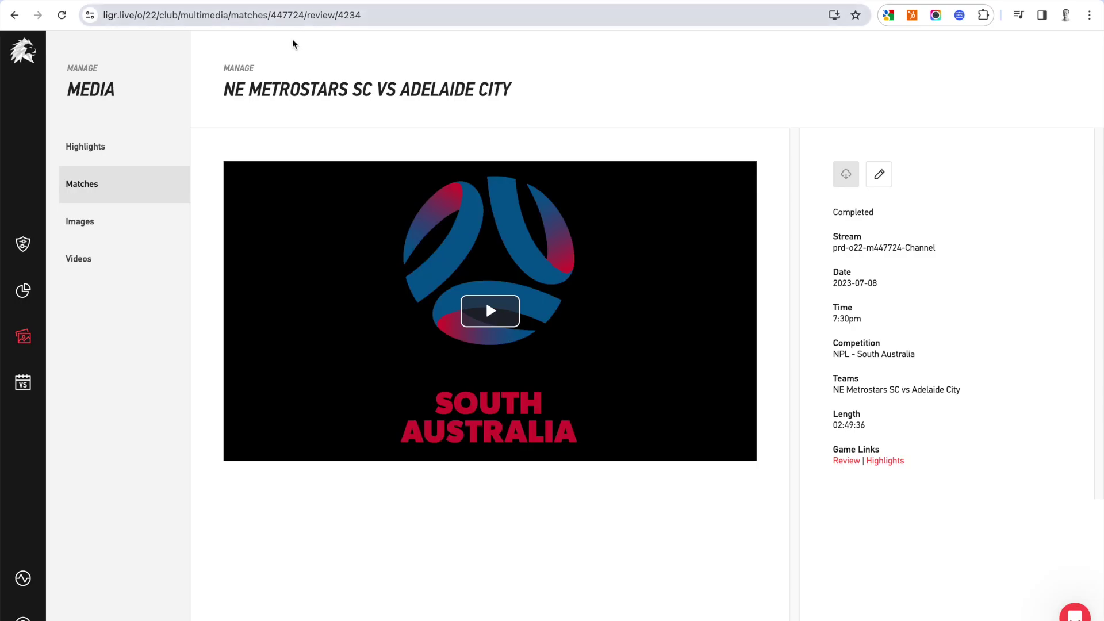
- Play the MetroStars vs Adelaide City recording briefly, pause it, and browse the match's highlight clips
left_click(503, 318)
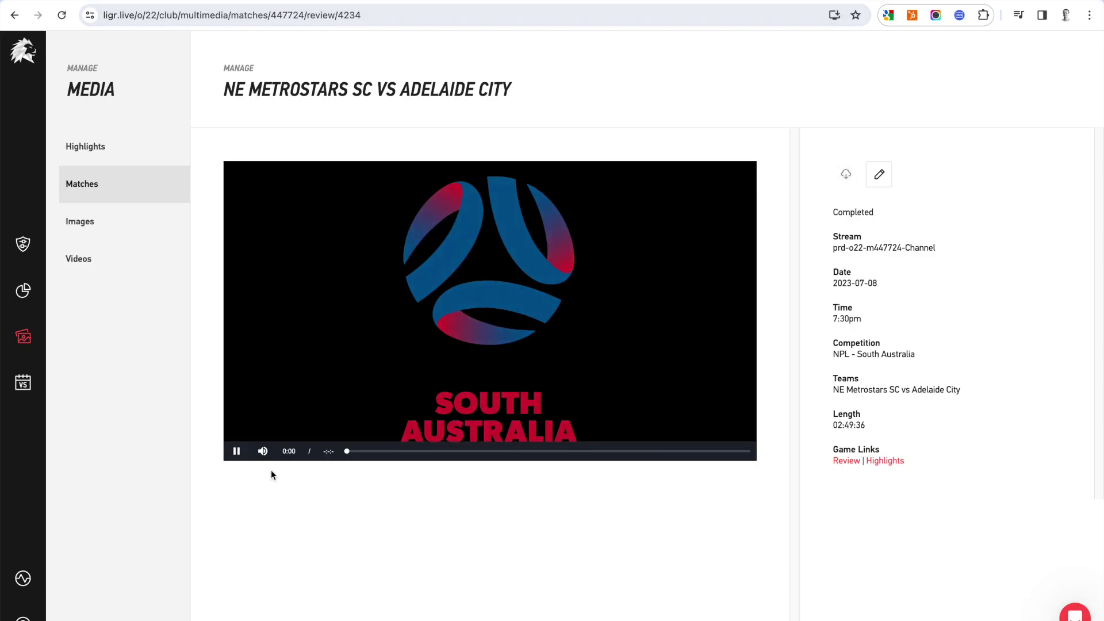
left_click(236, 452)
left_click(884, 462)
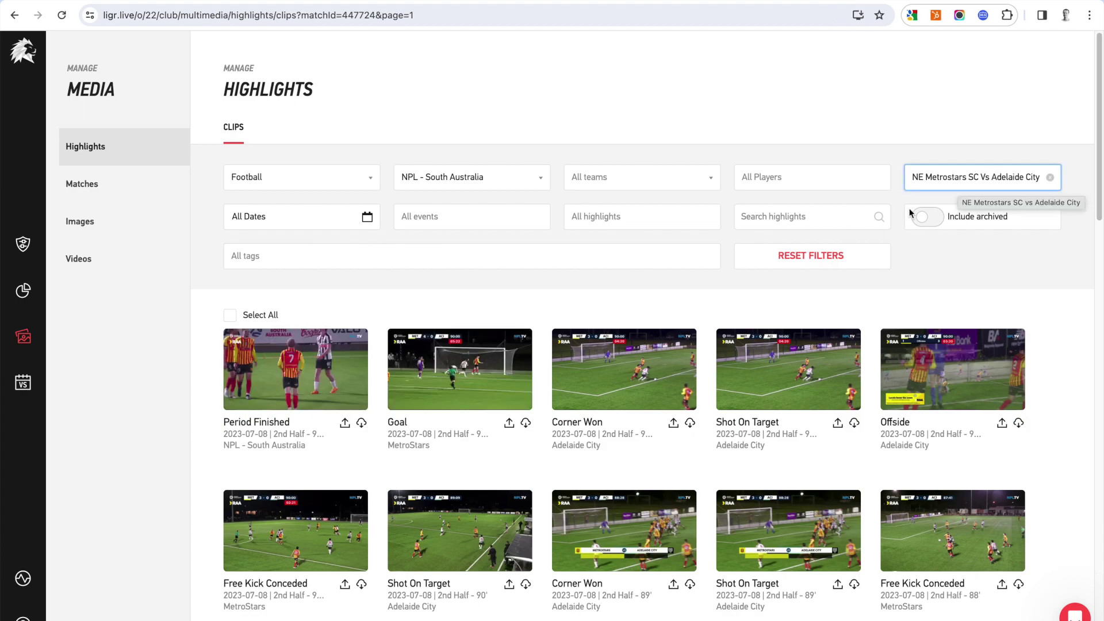
scroll(618, 368, "down", 15)
scroll(376, 258, "up", 15)
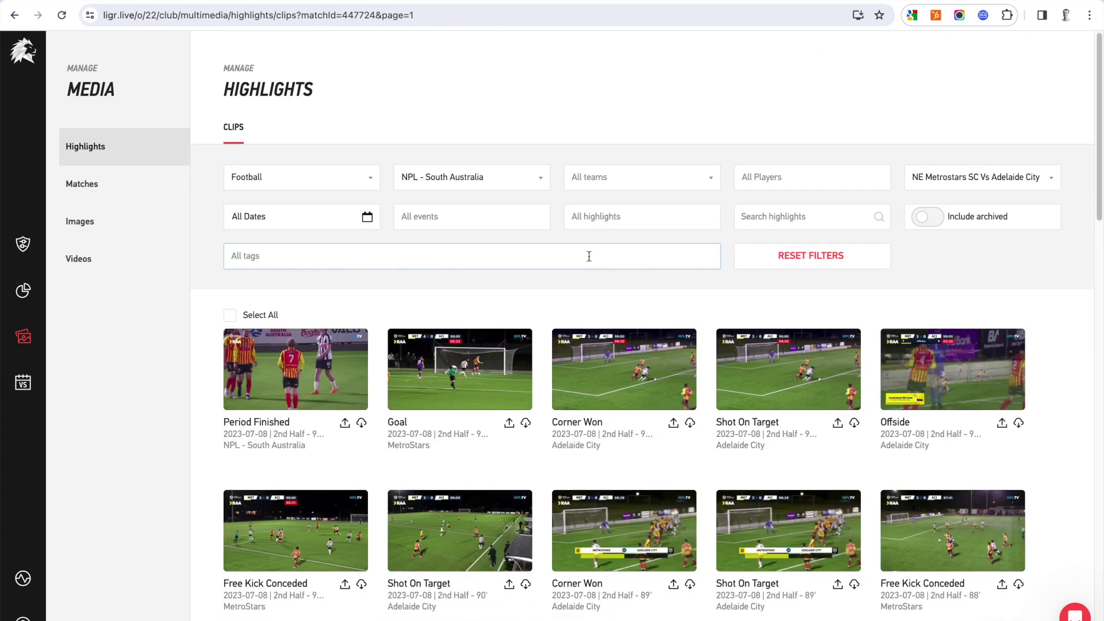
- Filter the match's highlight clips by the Goal event
left_click(457, 216)
left_click(427, 328)
left_click(602, 294)
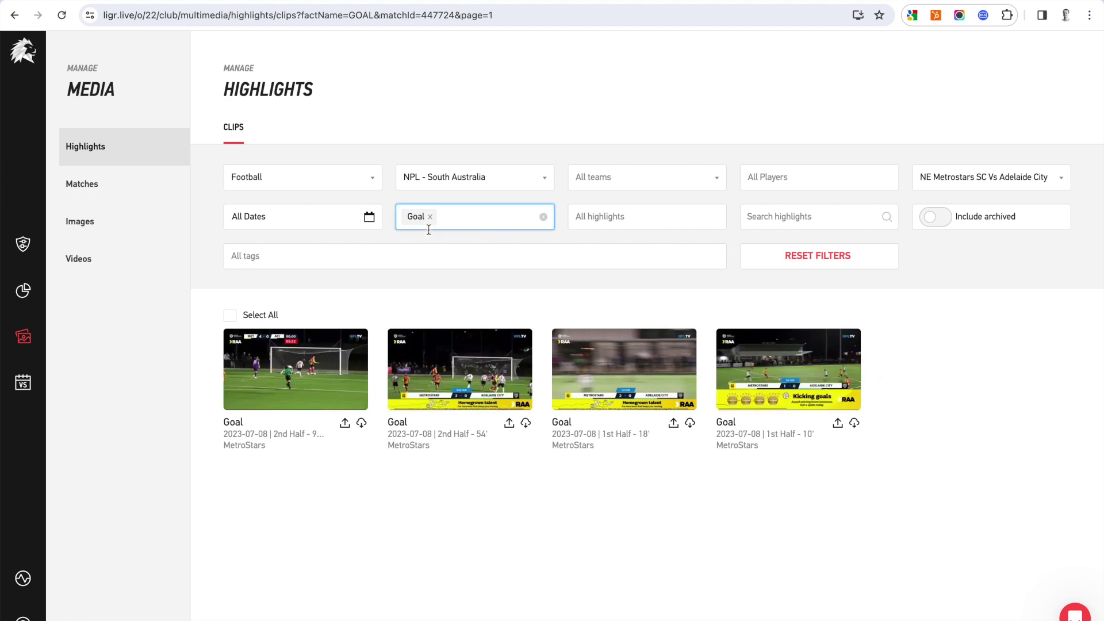
- Return to the match recordings, reopen MetroStars vs Adelaide City, and open its match review
left_click(89, 185)
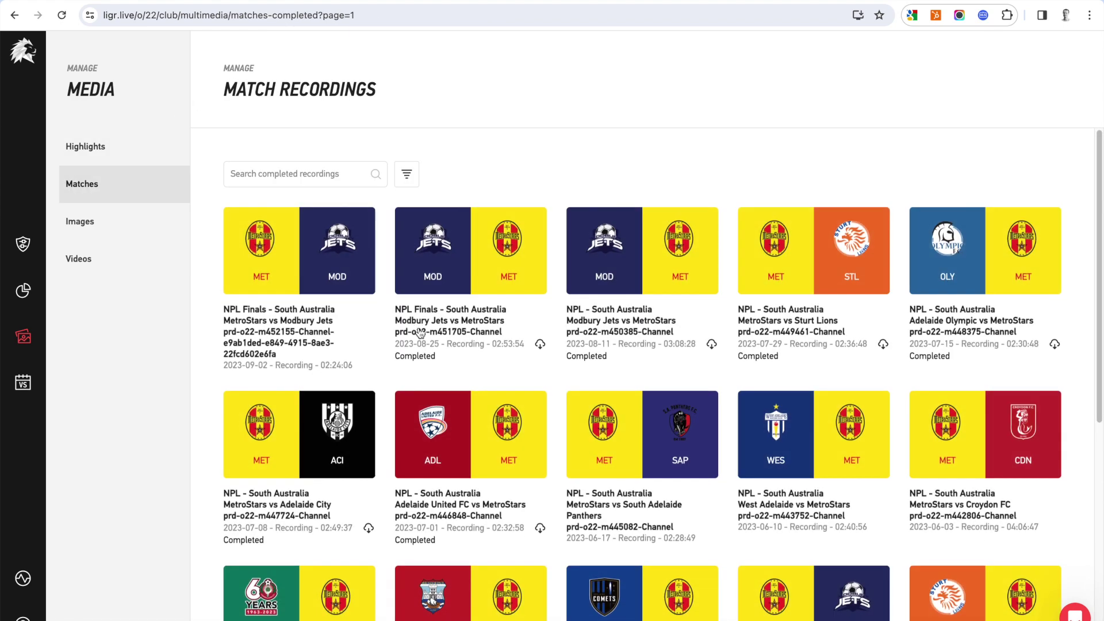
left_click(309, 438)
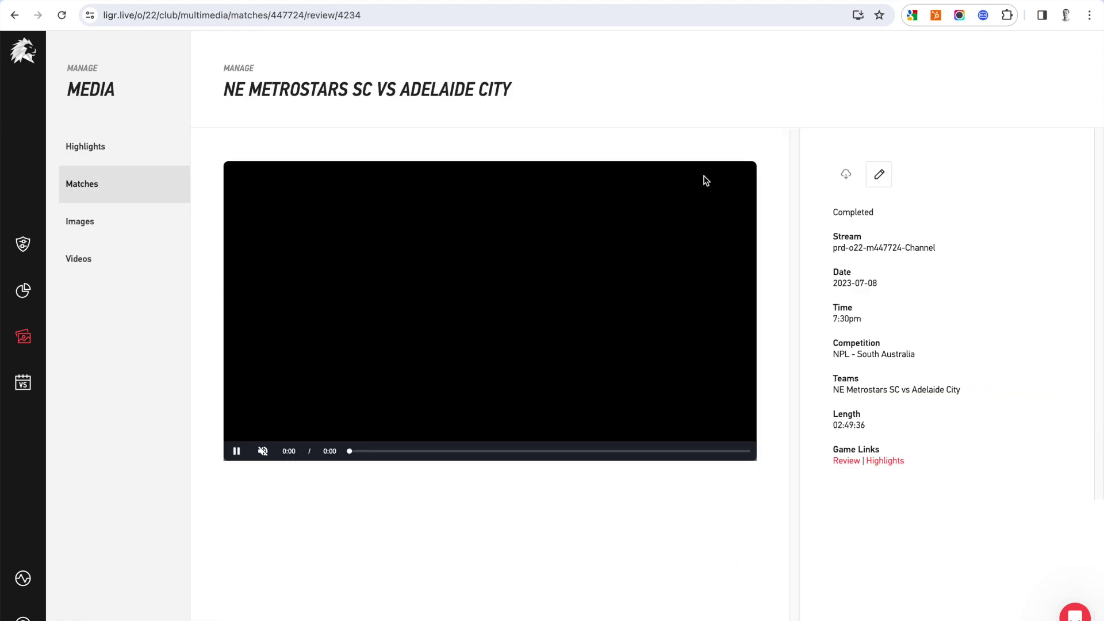
left_click(846, 461)
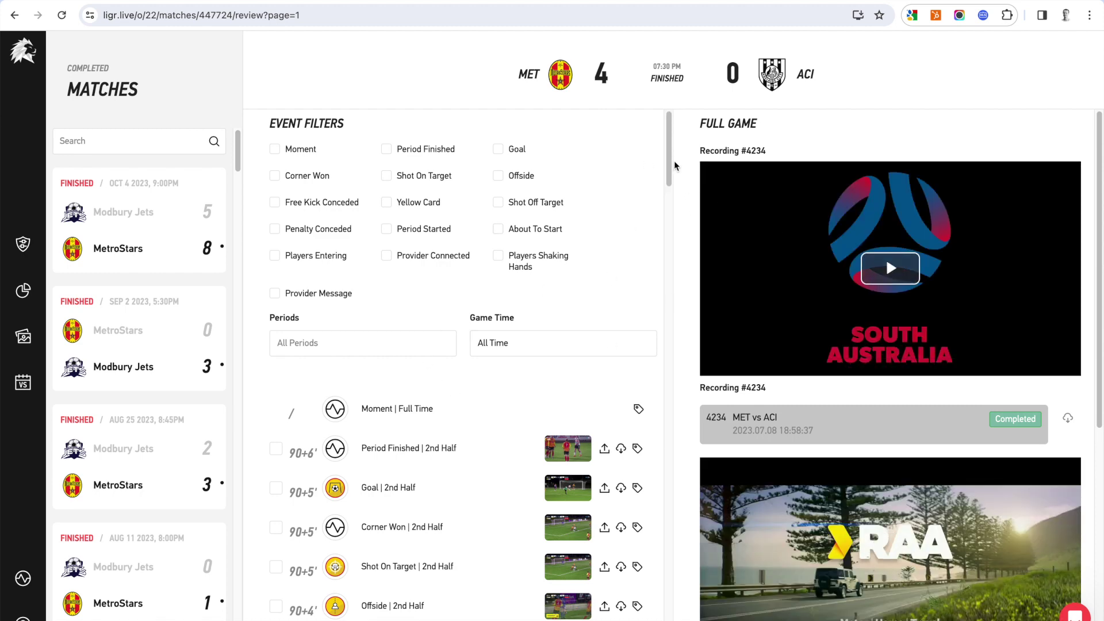
- Browse the match's event list down to the first minutes and preview the 1' Shot Off Target highlight
left_click_drag(667, 154, 671, 226)
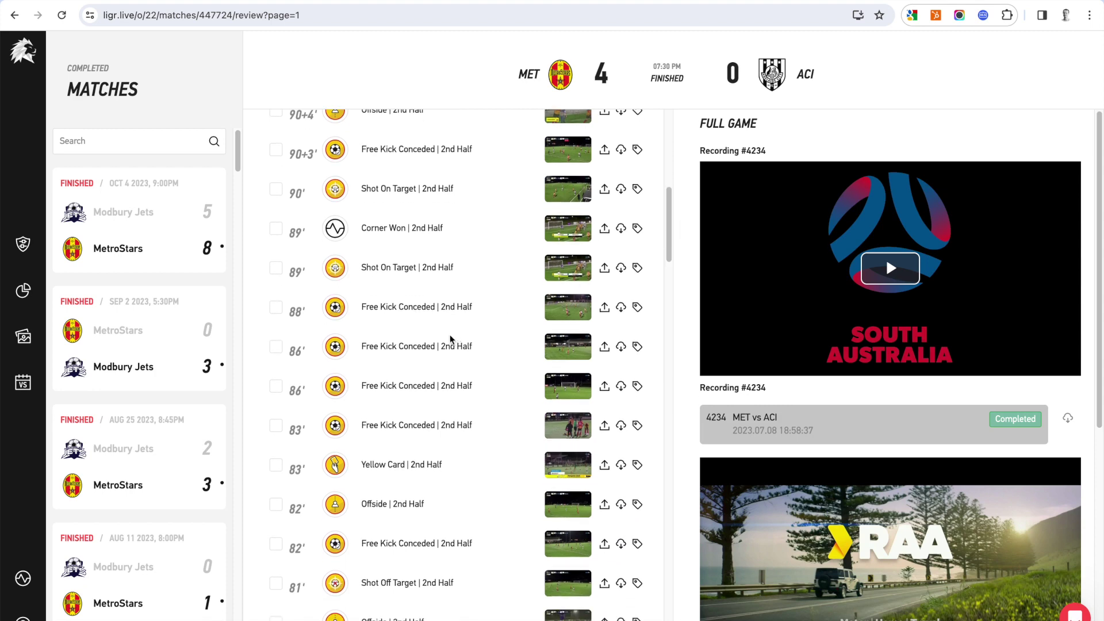
left_click_drag(669, 223, 672, 288)
scroll(937, 277, "down", 2)
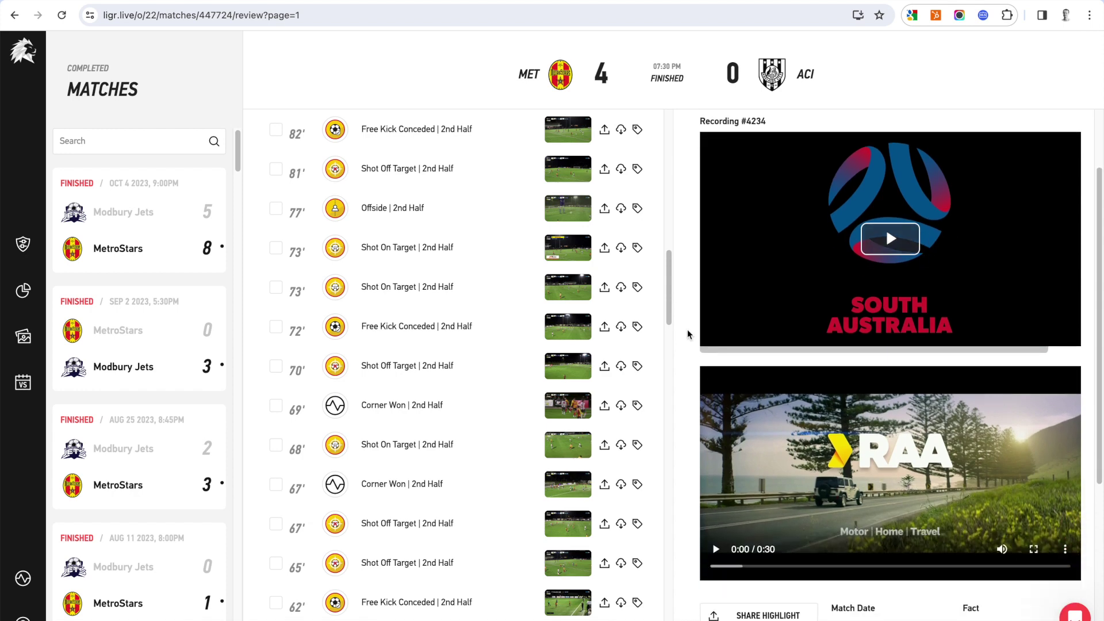
left_click_drag(669, 275, 694, 549)
left_click(573, 483)
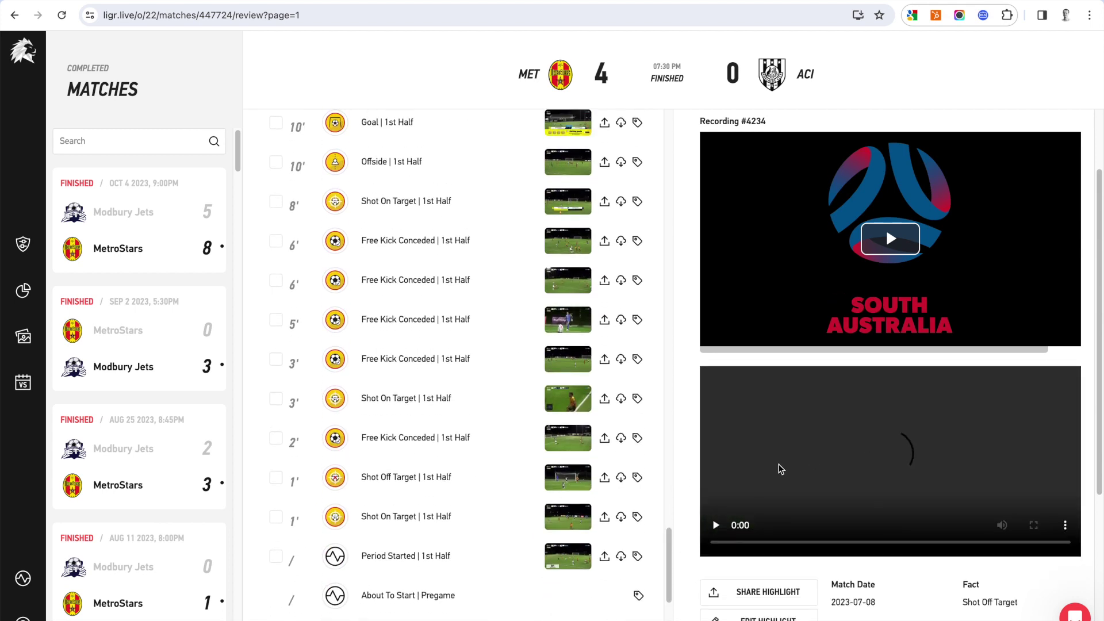
scroll(878, 456, "down", 3)
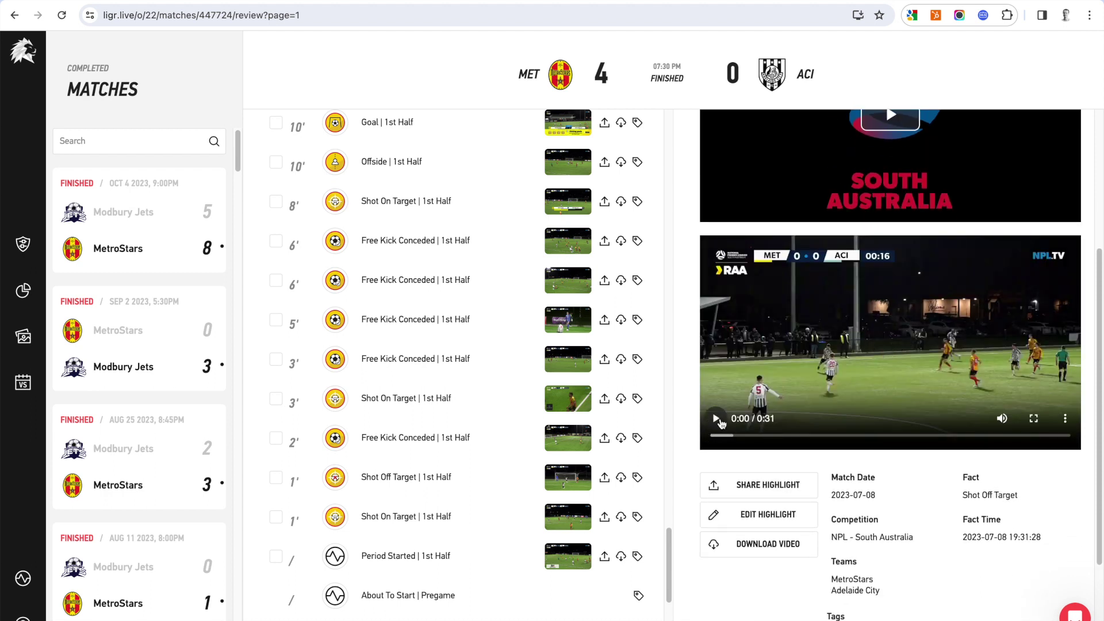
left_click(716, 420)
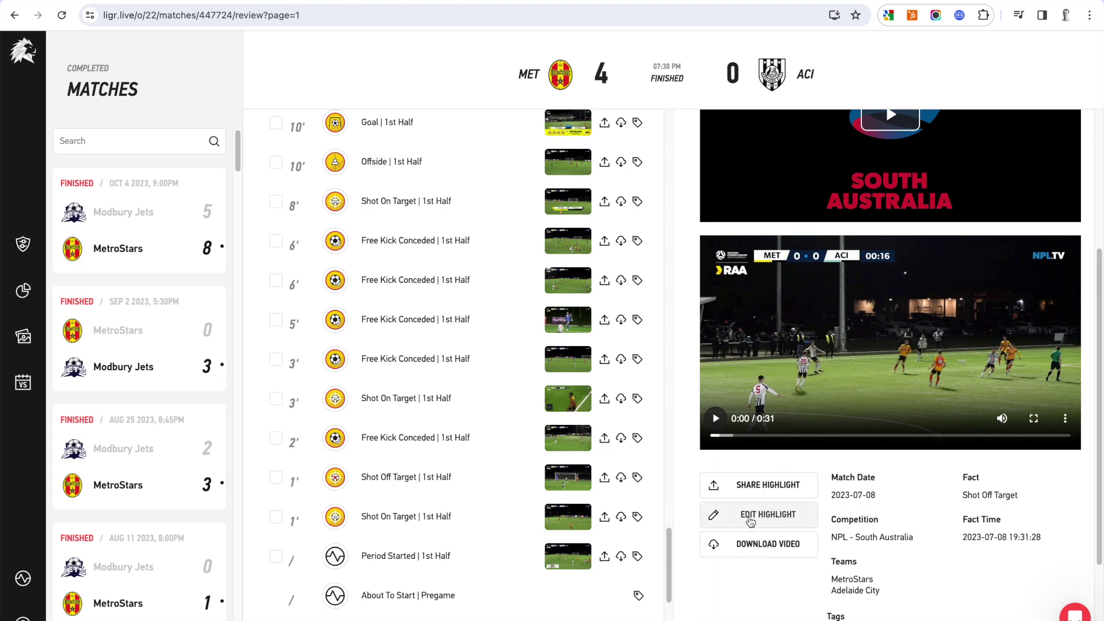
- Start downloading and sharing the Shot Off Target highlight, and cancel both the save dialog and the social media post
left_click(762, 548)
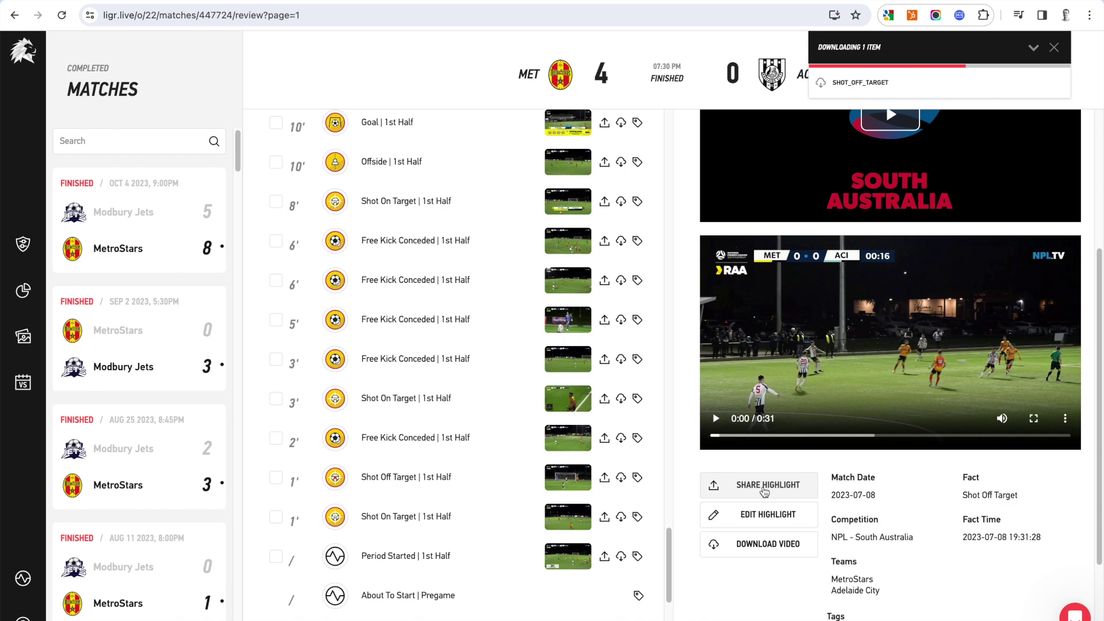
left_click(764, 489)
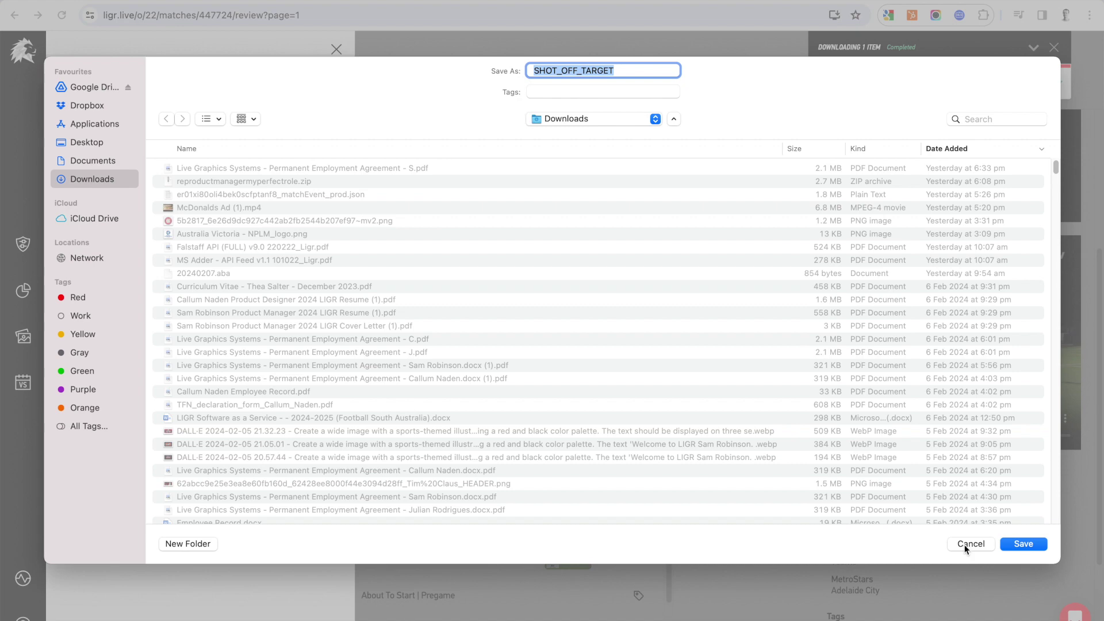
left_click(966, 544)
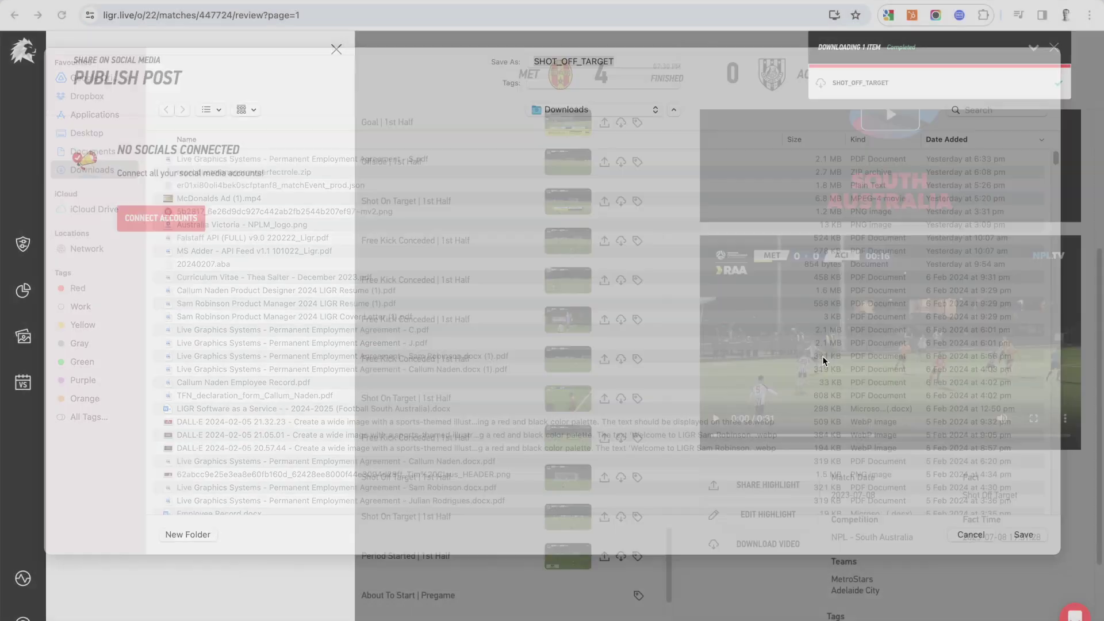
left_click(1041, 54)
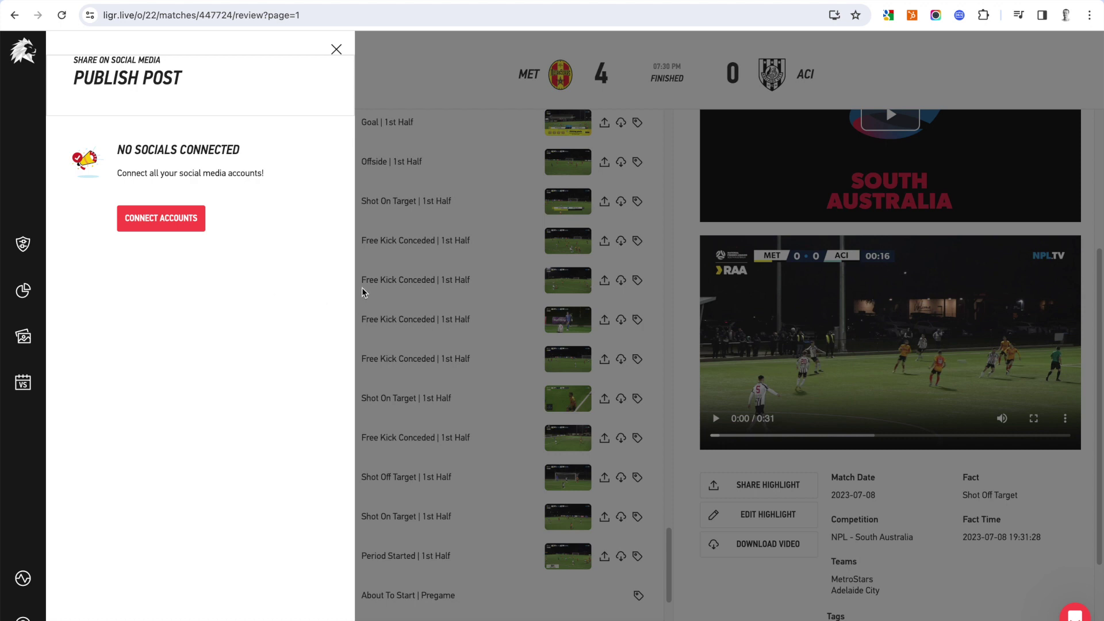
left_click(336, 50)
- Filter the match events by Goal, and open and cancel the tag form for the 90+5' goal
scroll(440, 313, "up", 15)
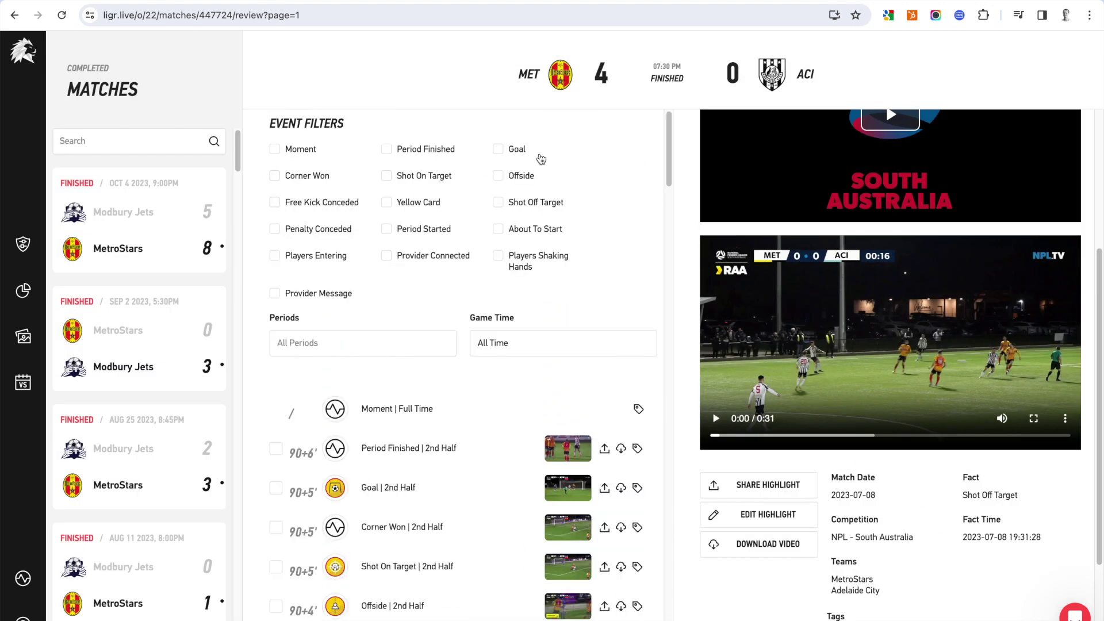
left_click(498, 149)
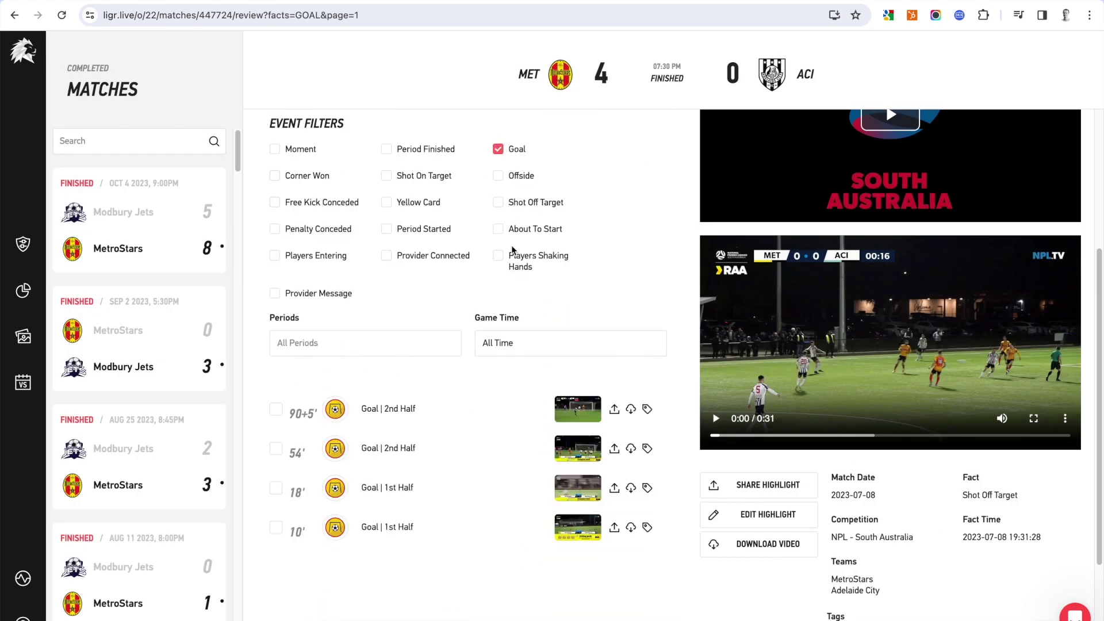
left_click(277, 411)
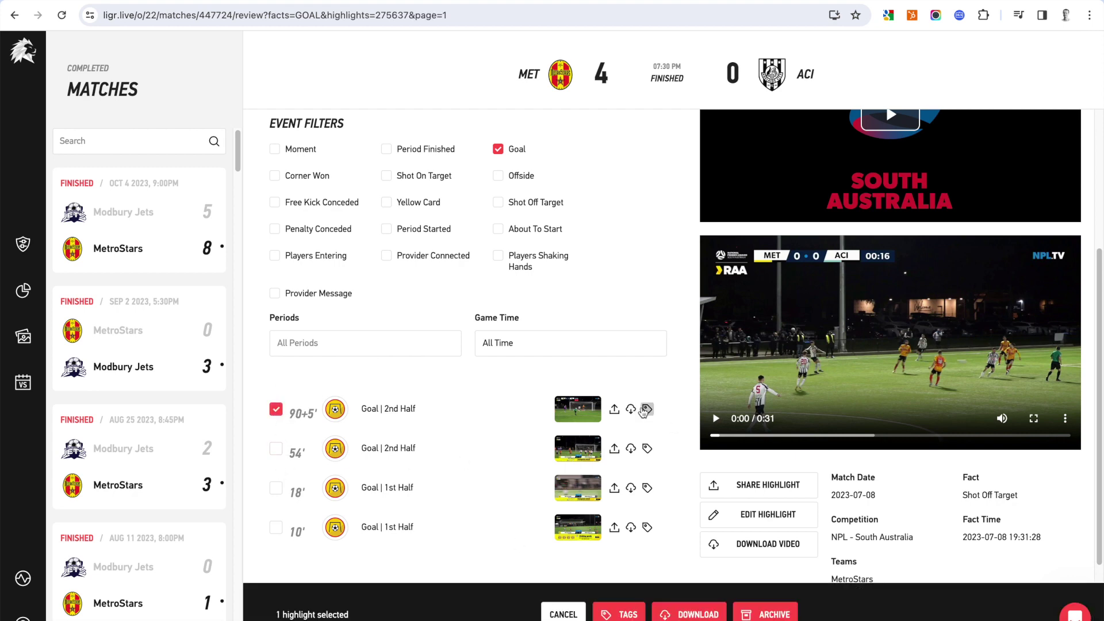
left_click(277, 411)
left_click(646, 409)
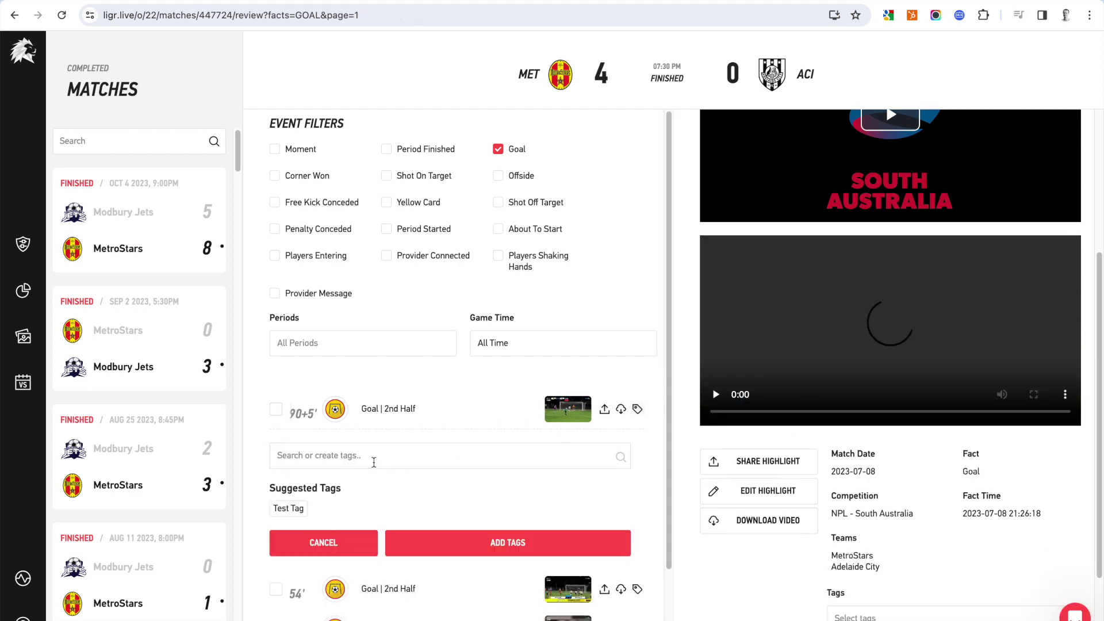
left_click(340, 543)
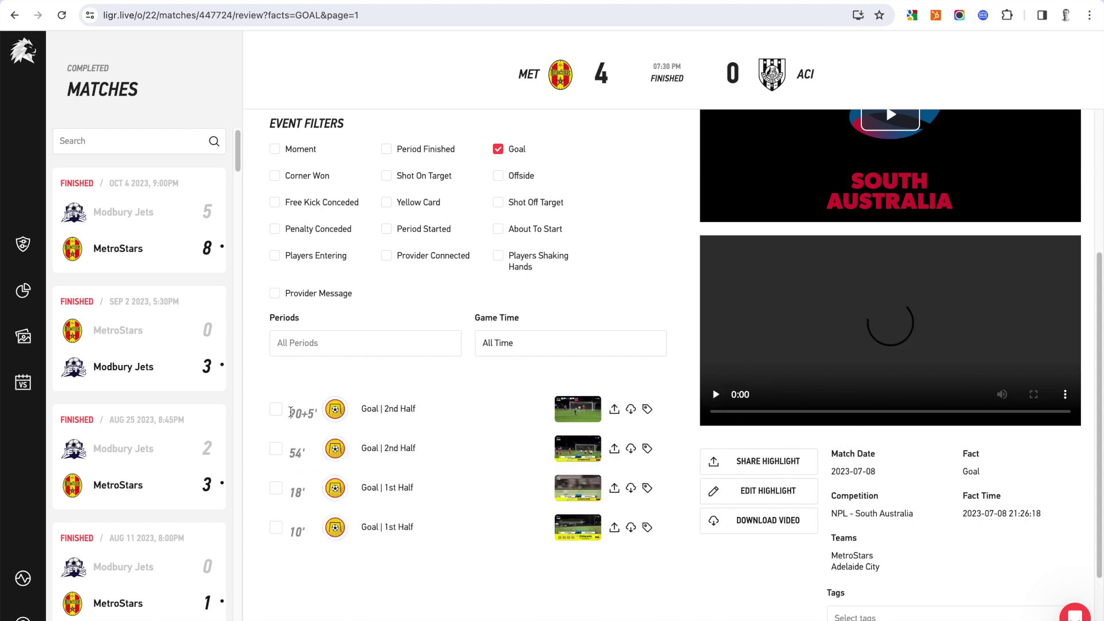
- Select all four goal highlights to show the bulk actions, deselect them, and remove the Goal filter
left_click(276, 410)
left_click(276, 448)
left_click(276, 489)
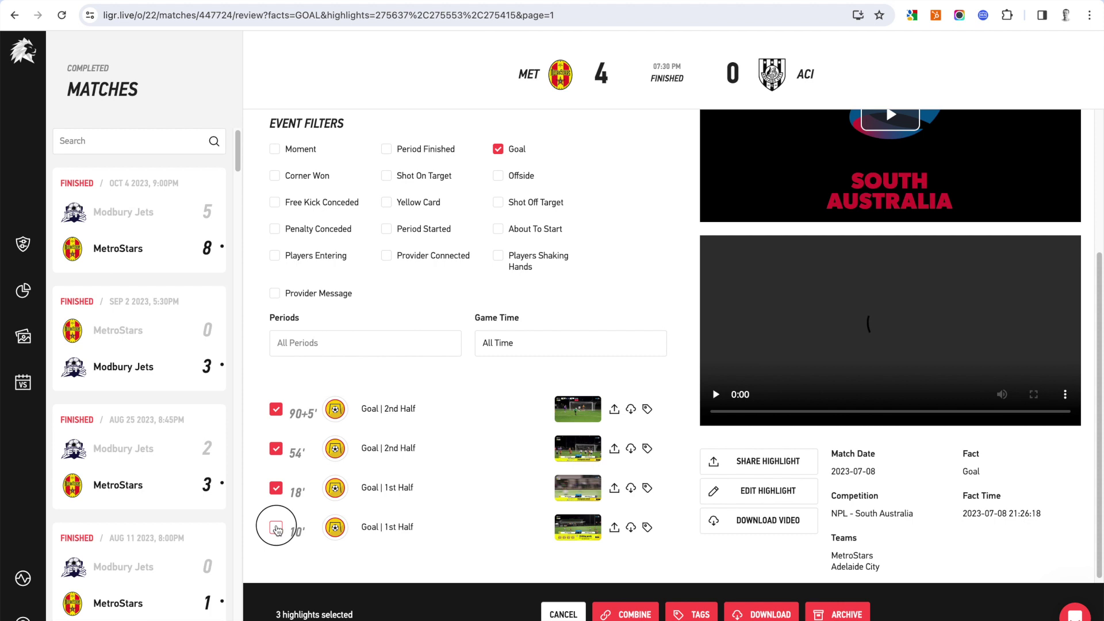
left_click(276, 527)
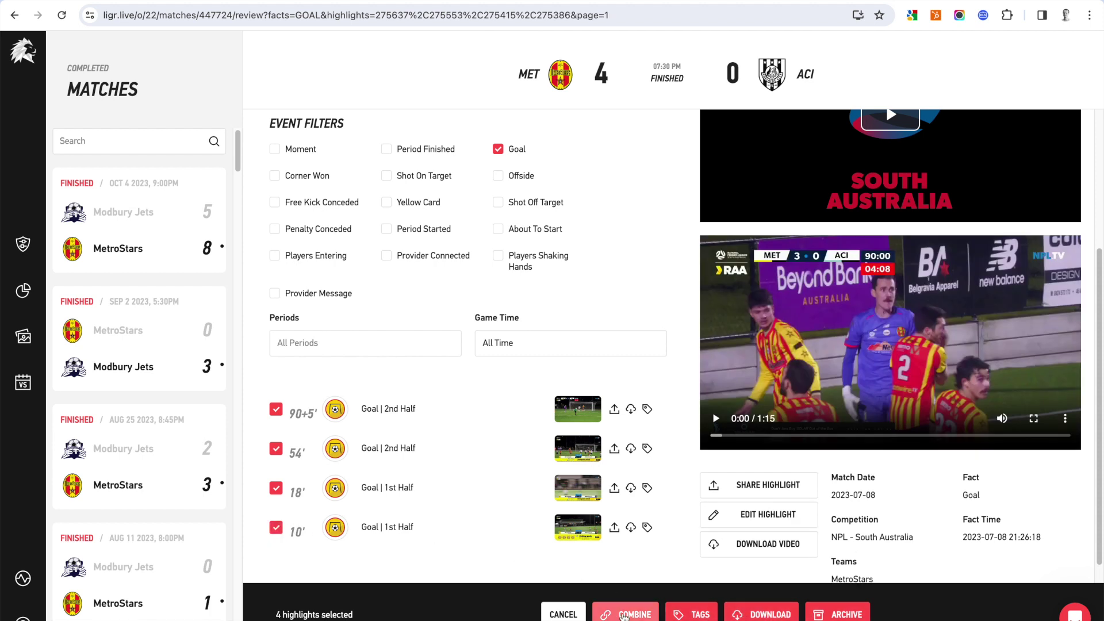
left_click(276, 409)
left_click(276, 449)
left_click(275, 488)
left_click(274, 529)
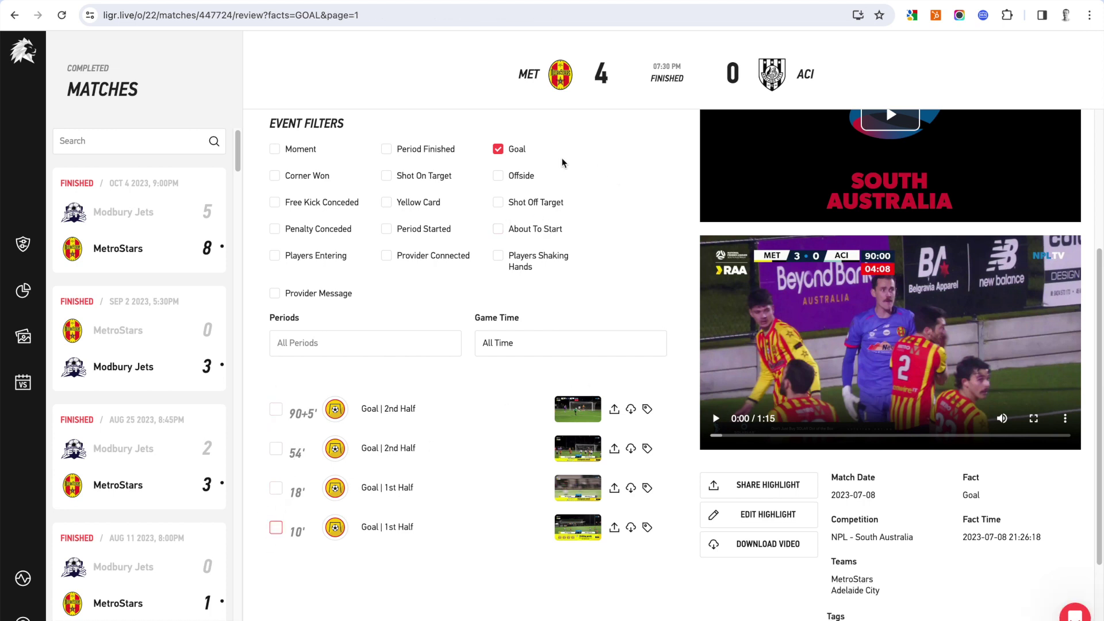
left_click(498, 149)
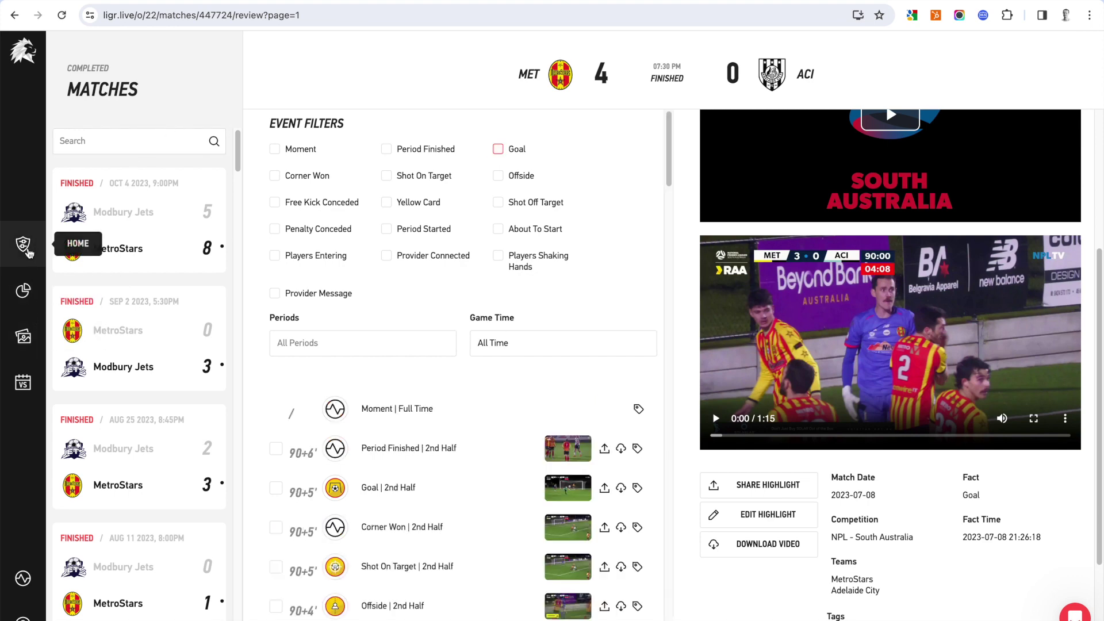
- Return to the media match recordings and open the Adelaide United FC vs MetroStars recording in the Moments Editor
left_click(22, 339)
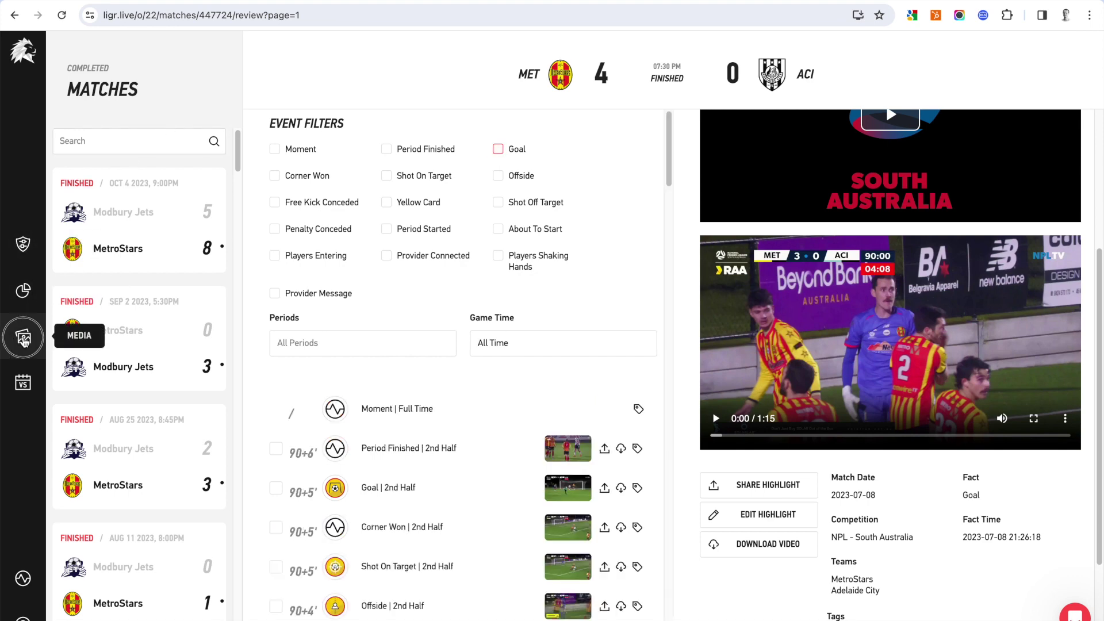
left_click(109, 187)
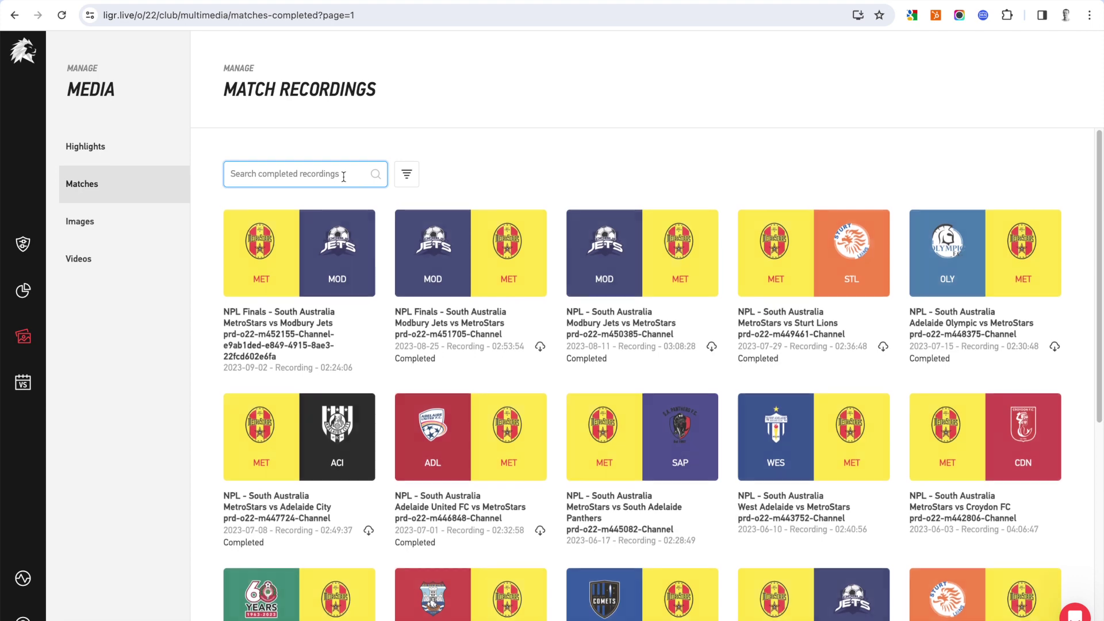
left_click(495, 448)
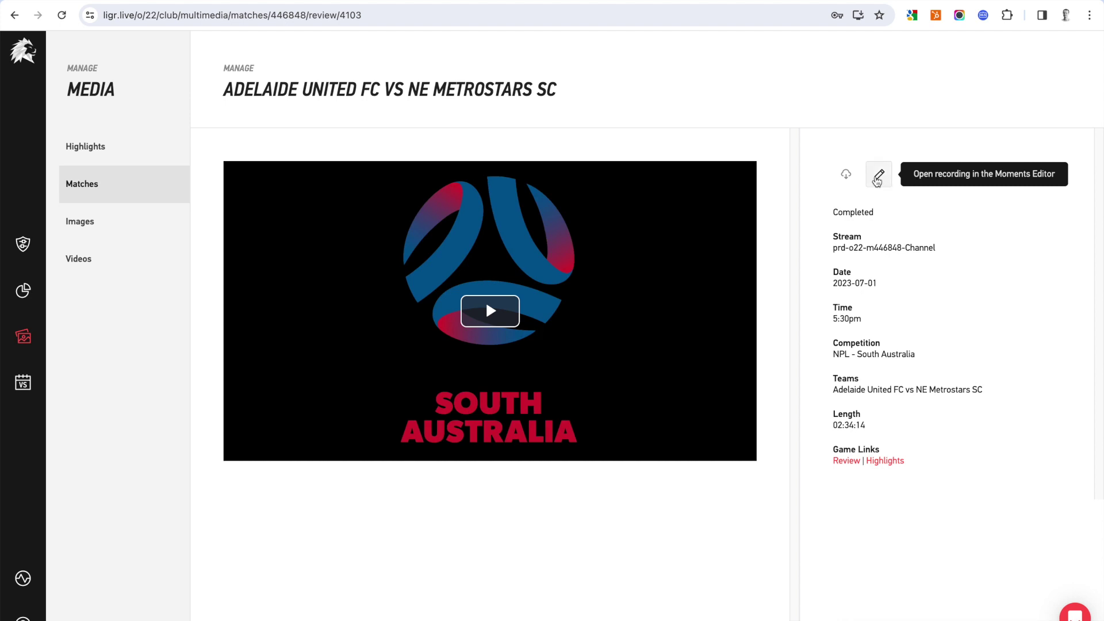
left_click(880, 178)
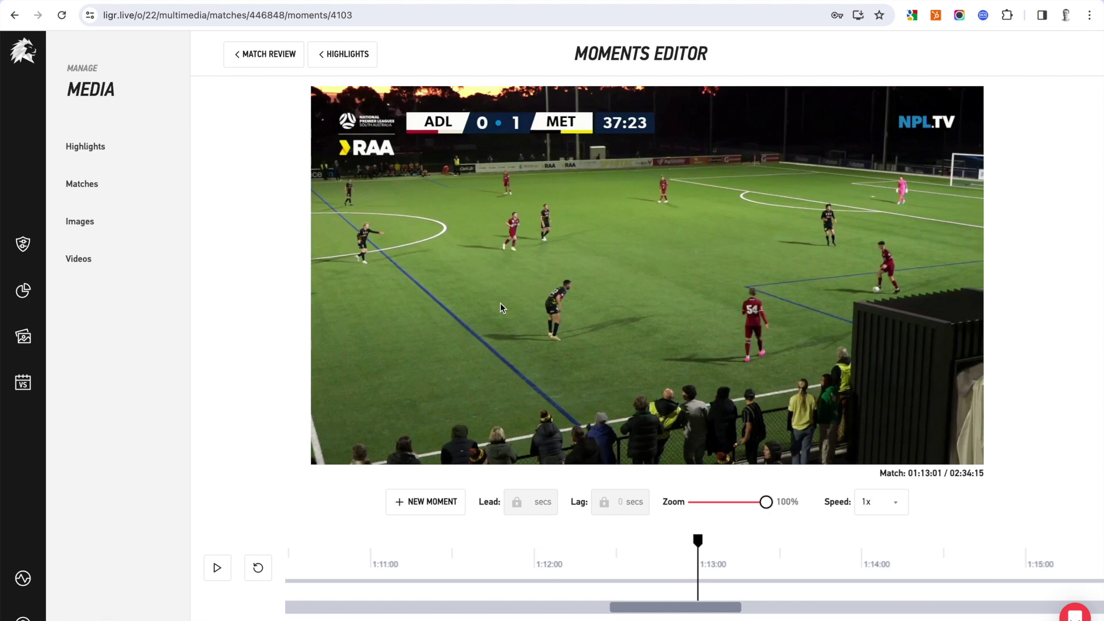
- Zoom the Moments Editor timeline out to 7%, move the playhead to about 01:15:35, and start playback
mouse_move(697, 541)
left_mouse_down()
mouse_move(581, 539)
mouse_move(682, 540)
left_mouse_up()
left_click_drag(766, 502, 704, 501)
left_click(808, 543)
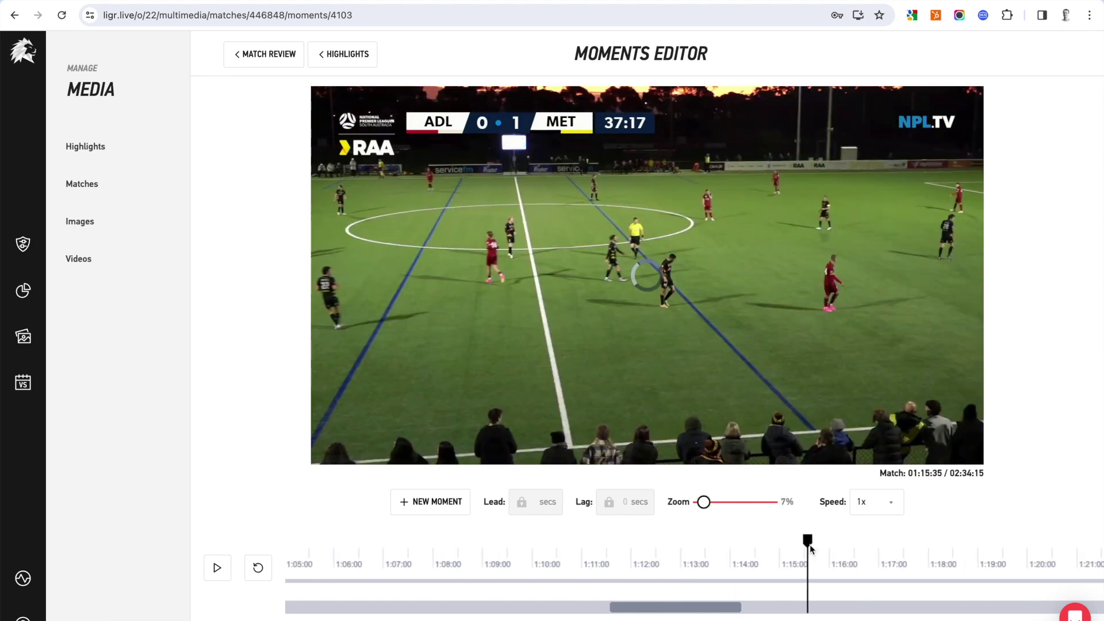
left_click(217, 568)
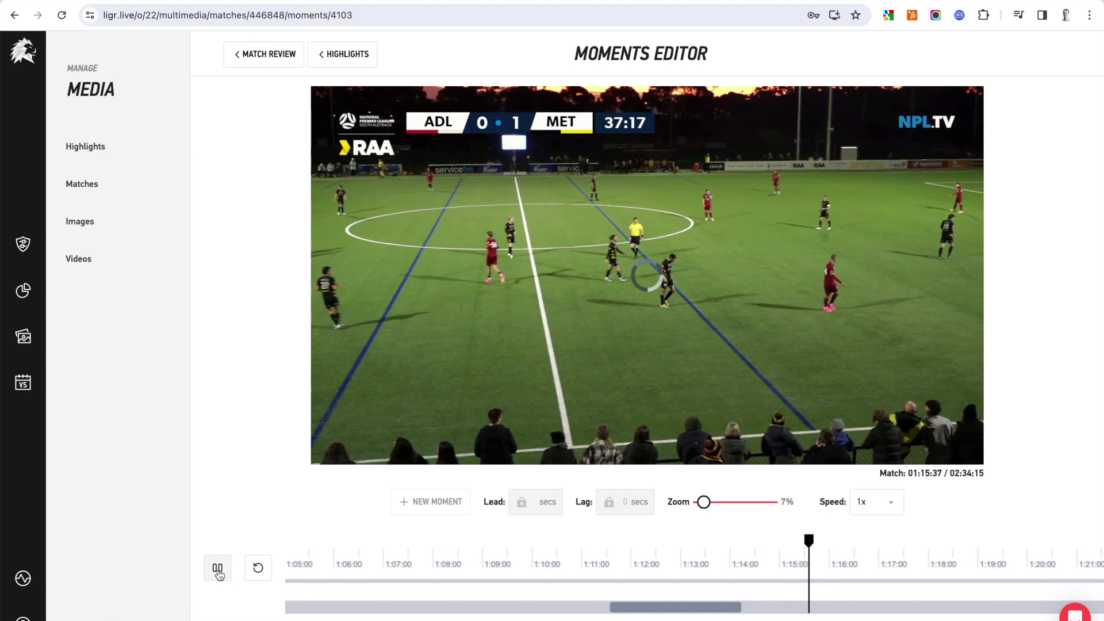
- Pause the playback, move the playhead back to about 01:14:32, and briefly play and pause the recording there
left_click(218, 569)
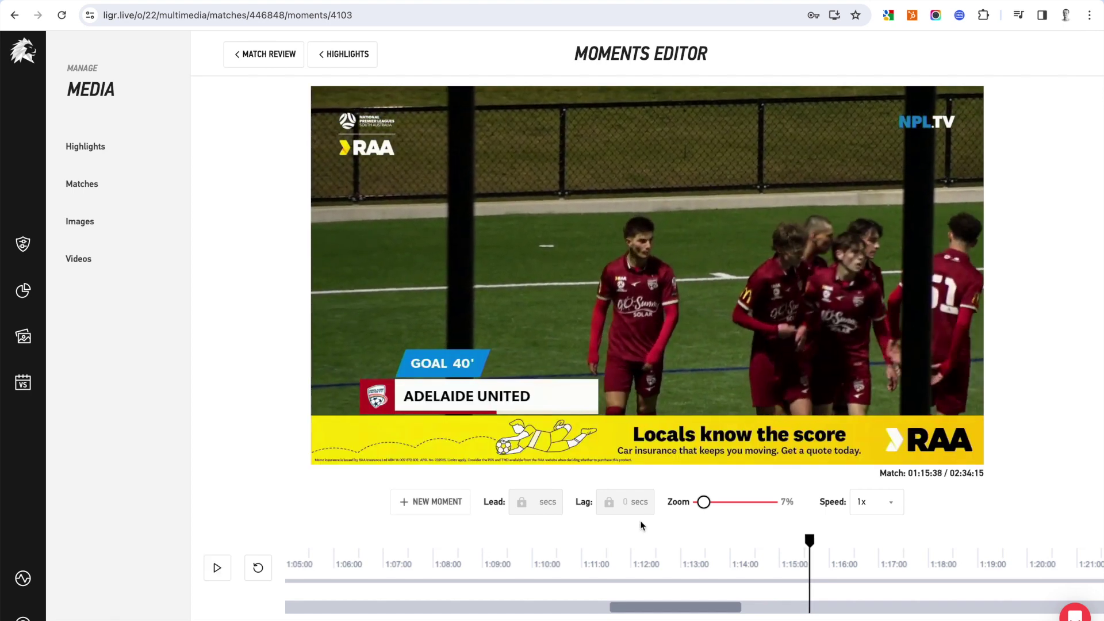
left_click(754, 542)
left_click(220, 573)
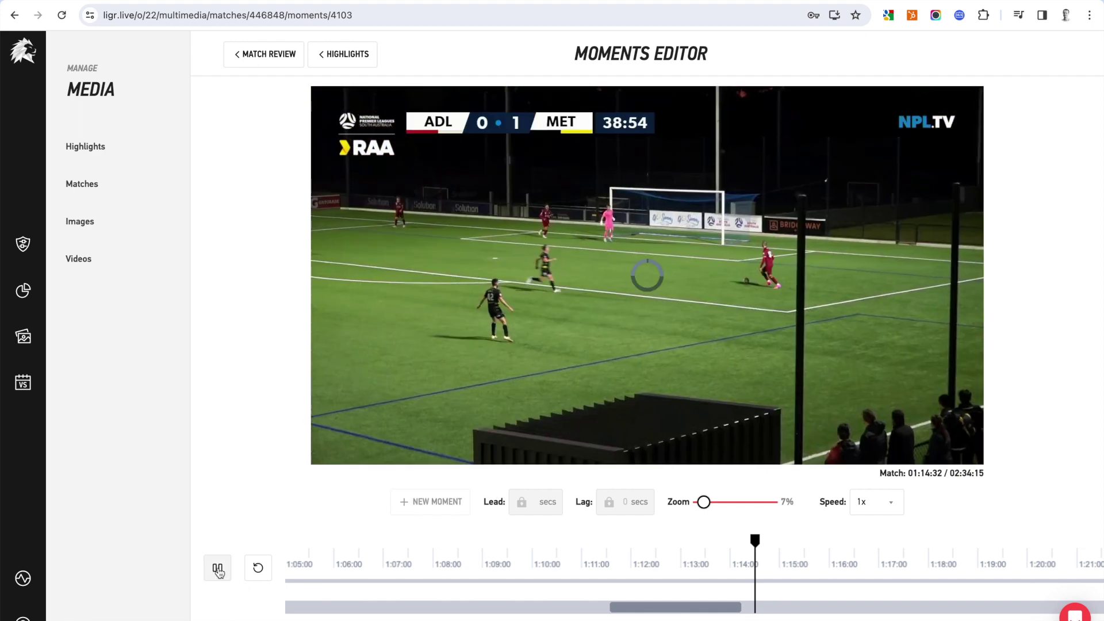
left_click(219, 572)
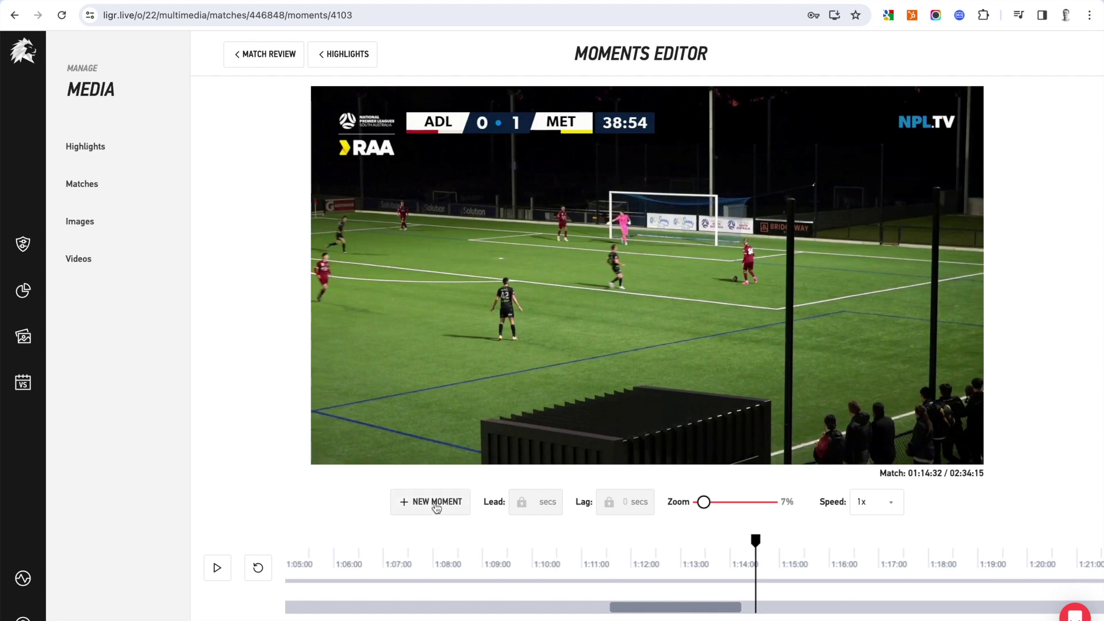
- Create a new moment at the playhead titled "Dog runs on field" without any tags
mouse_move(698, 609)
left_mouse_down()
mouse_move(712, 606)
mouse_move(660, 602)
mouse_move(707, 601)
mouse_move(670, 609)
mouse_move(695, 605)
left_mouse_up()
left_click(431, 509)
left_click(548, 304)
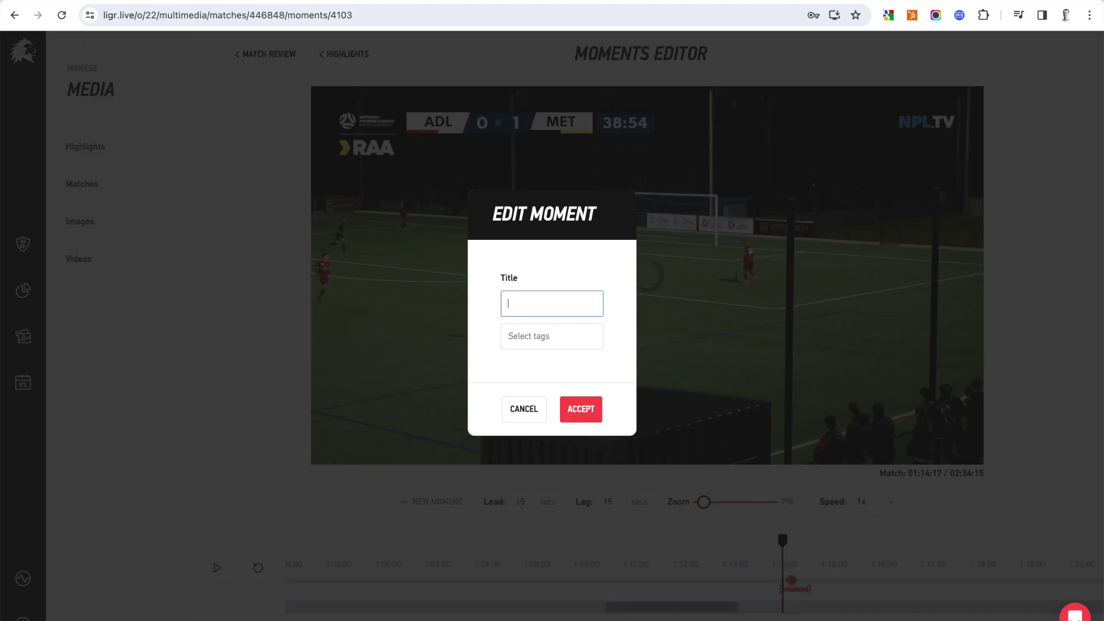
type("Dog runs on field")
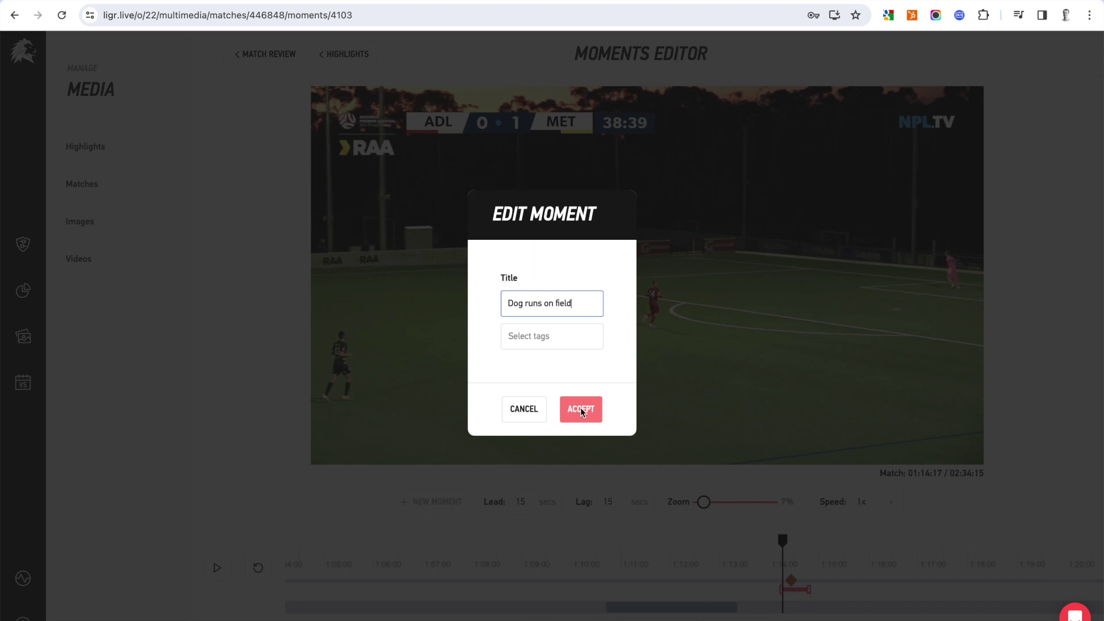
left_click(581, 411)
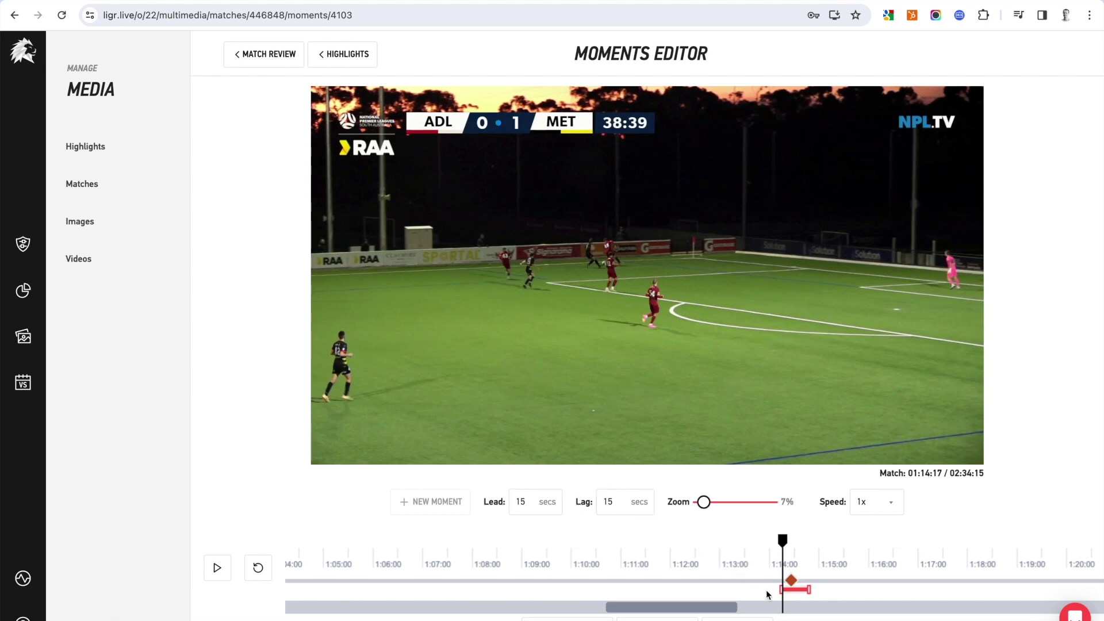
- Extend both ends of the new moment's clip to a lead of 47.6 secs and a lag of 30.9 secs
left_click_drag(781, 589, 755, 590)
left_click_drag(810, 589, 823, 589)
- Replay the adjusted clip from its start, pause it, and go to the highlights of this match
left_click(258, 568)
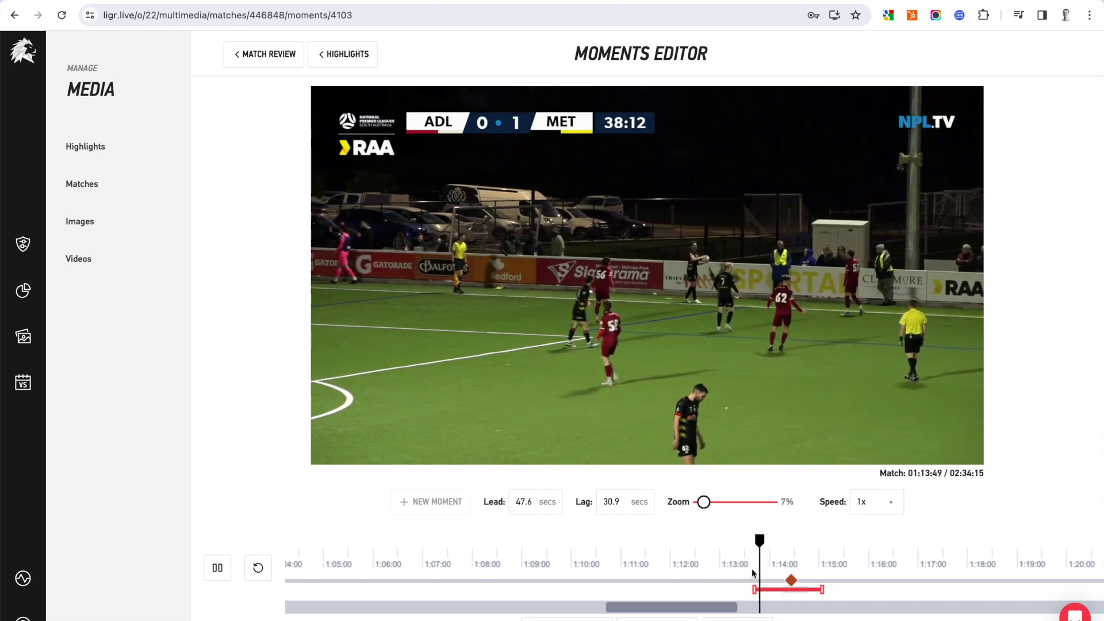
left_click(258, 569)
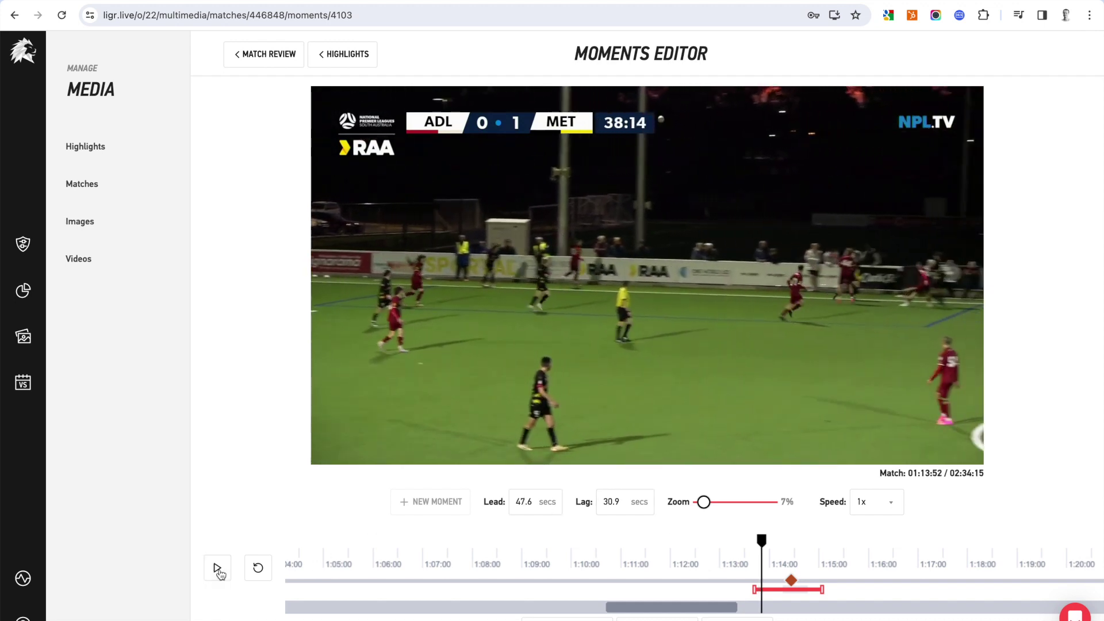
left_click(217, 568)
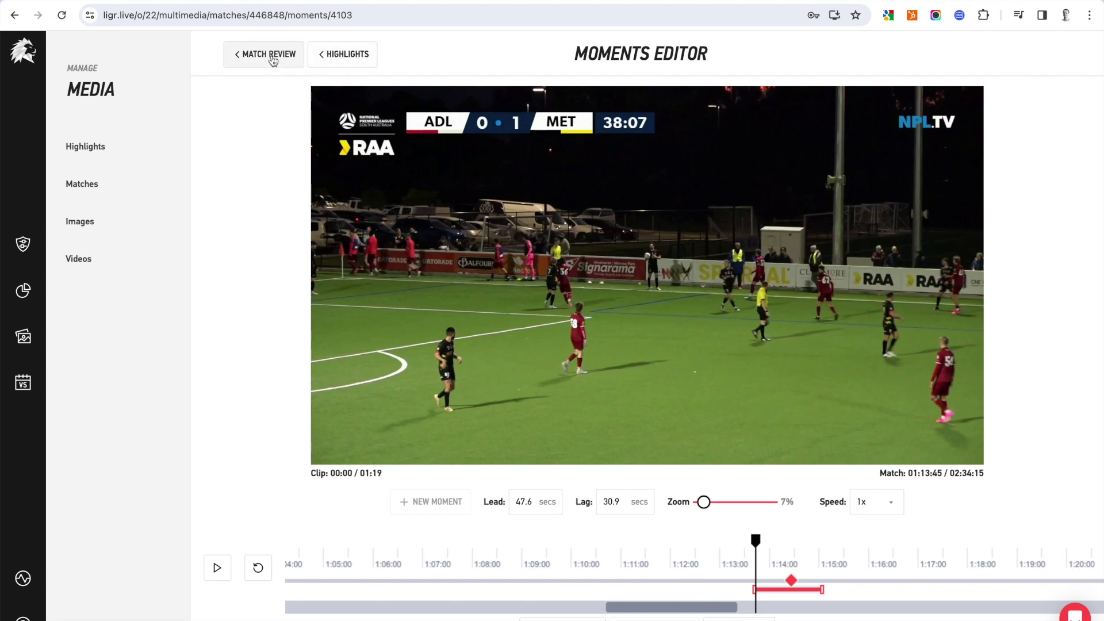
left_click(343, 54)
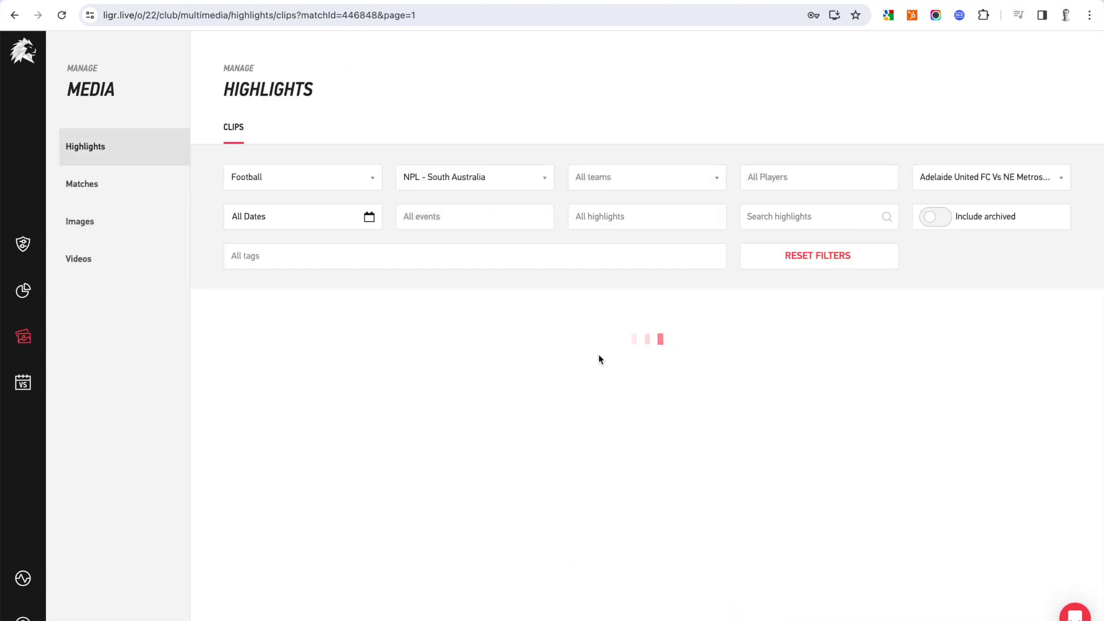
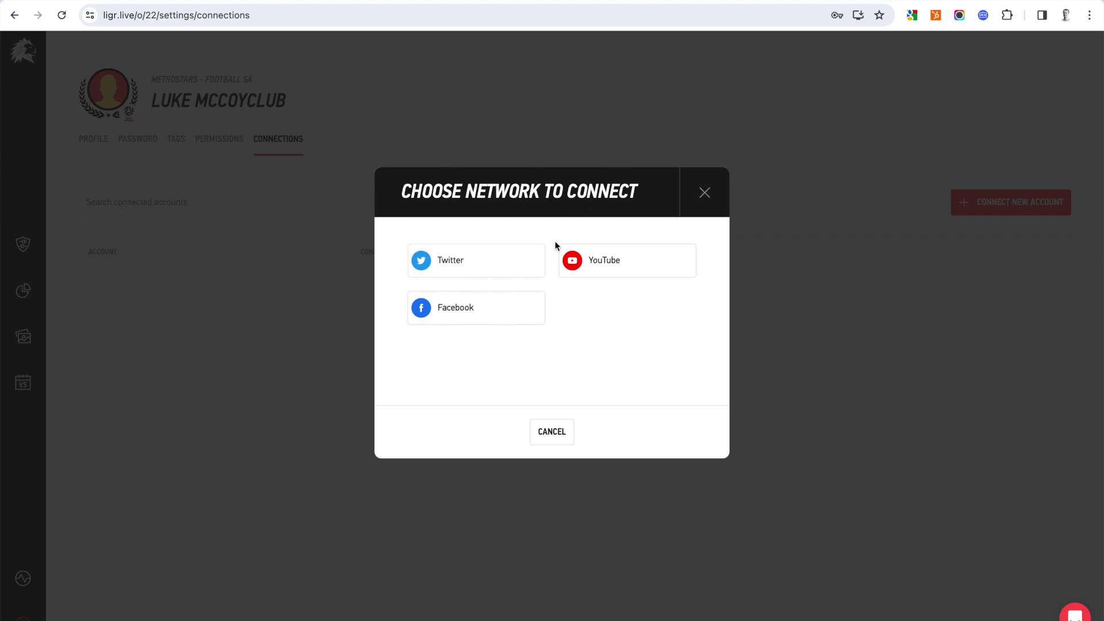
- Close the network connection dialog without connecting an account and open the Permissions settings
left_click(705, 195)
left_click(23, 616)
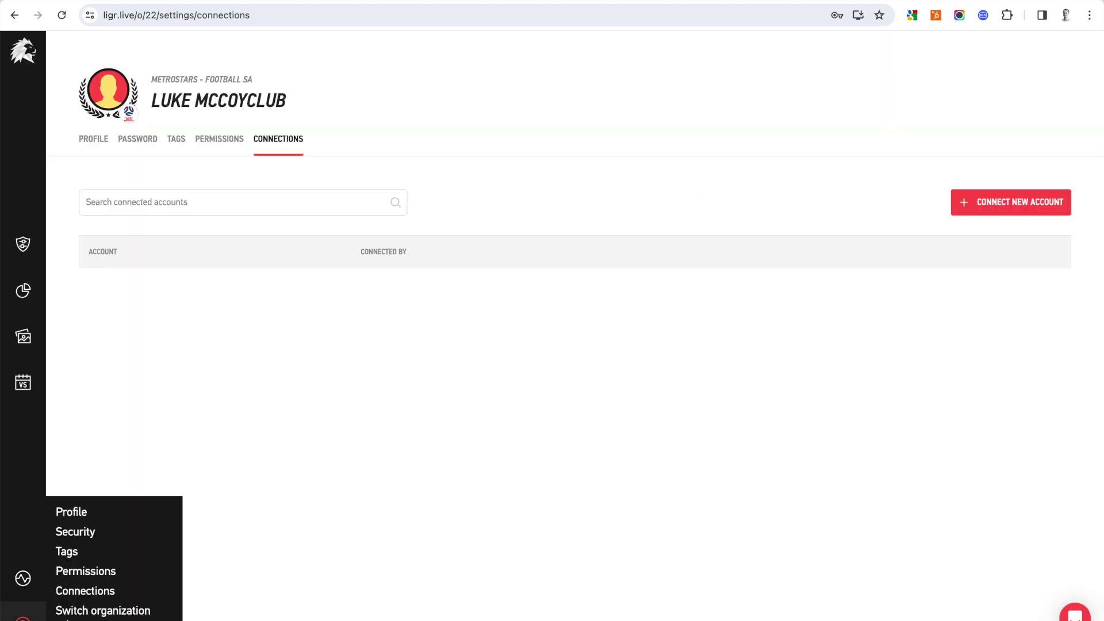
left_click(114, 573)
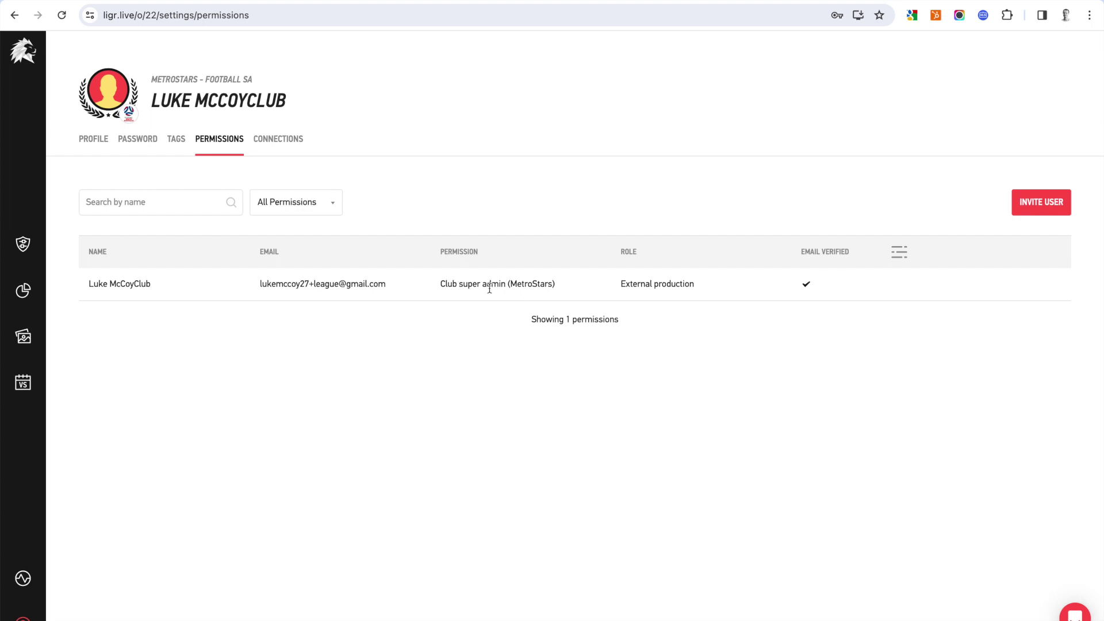
- Open the user invitation form, go through its name, email, permission and role fields, and close it without inviting anyone
left_click(1032, 206)
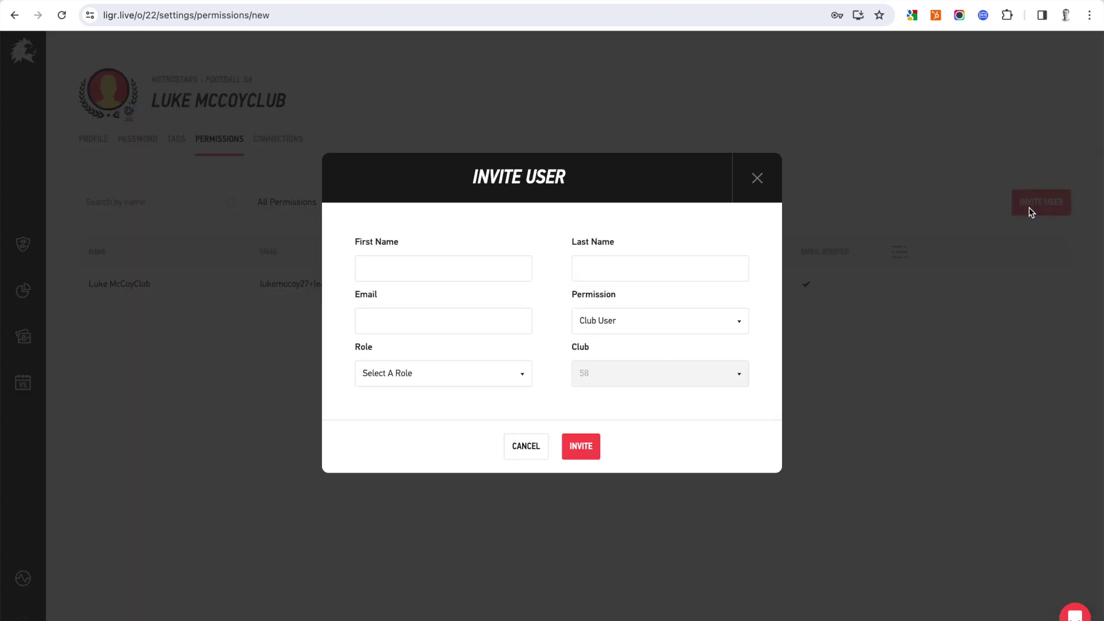
left_click(658, 323)
left_click(485, 258)
left_click(407, 320)
left_click(392, 270)
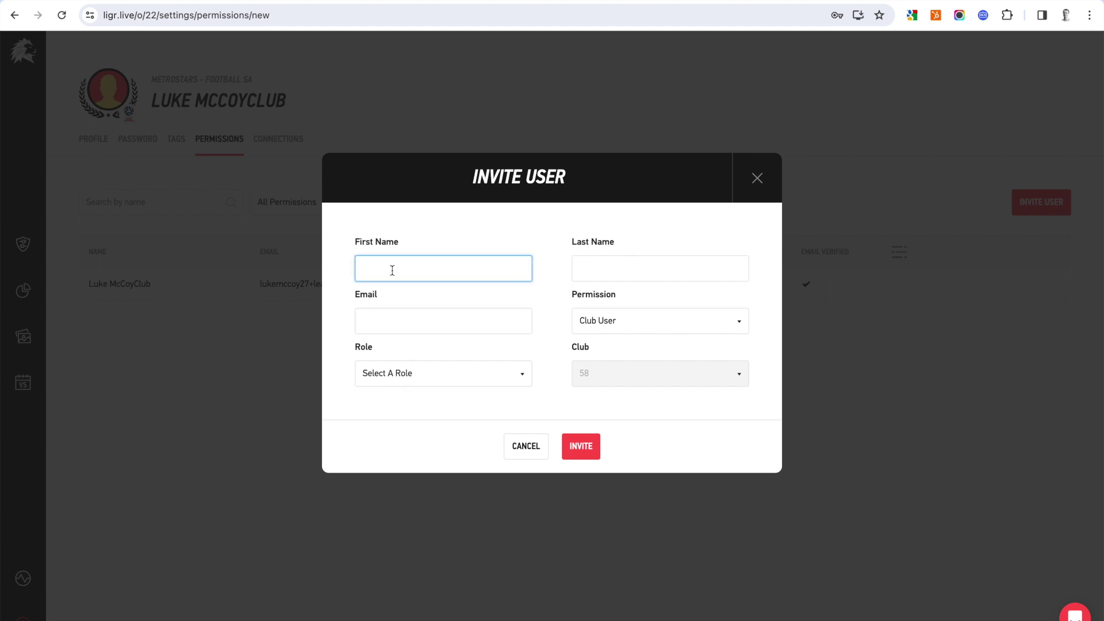
left_click(591, 270)
left_click(378, 323)
left_click(398, 374)
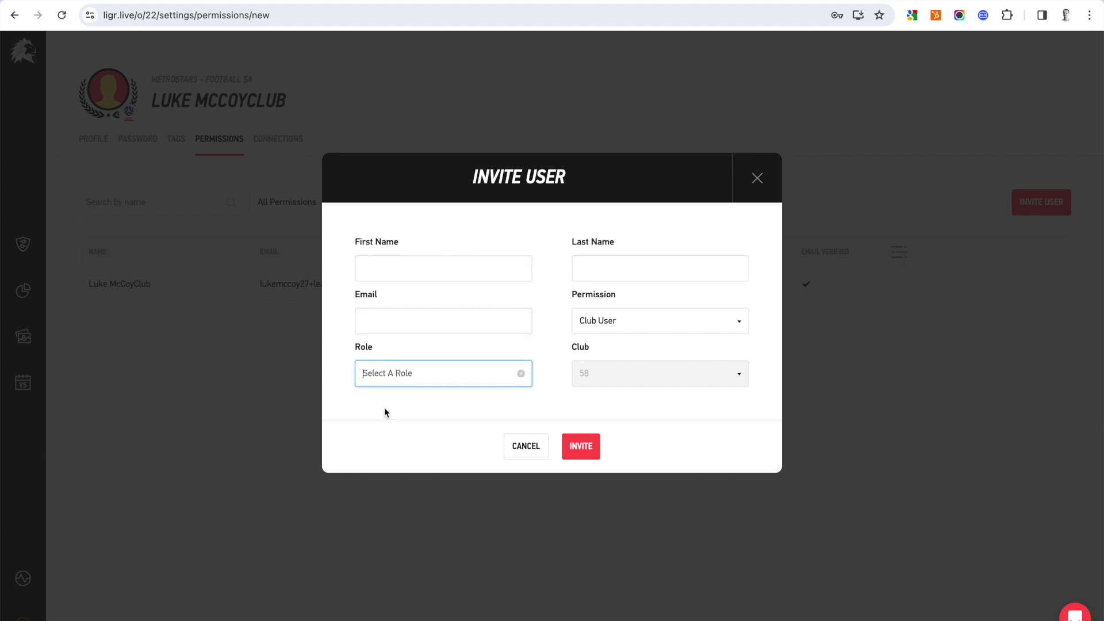
left_click(356, 368)
left_click(334, 352)
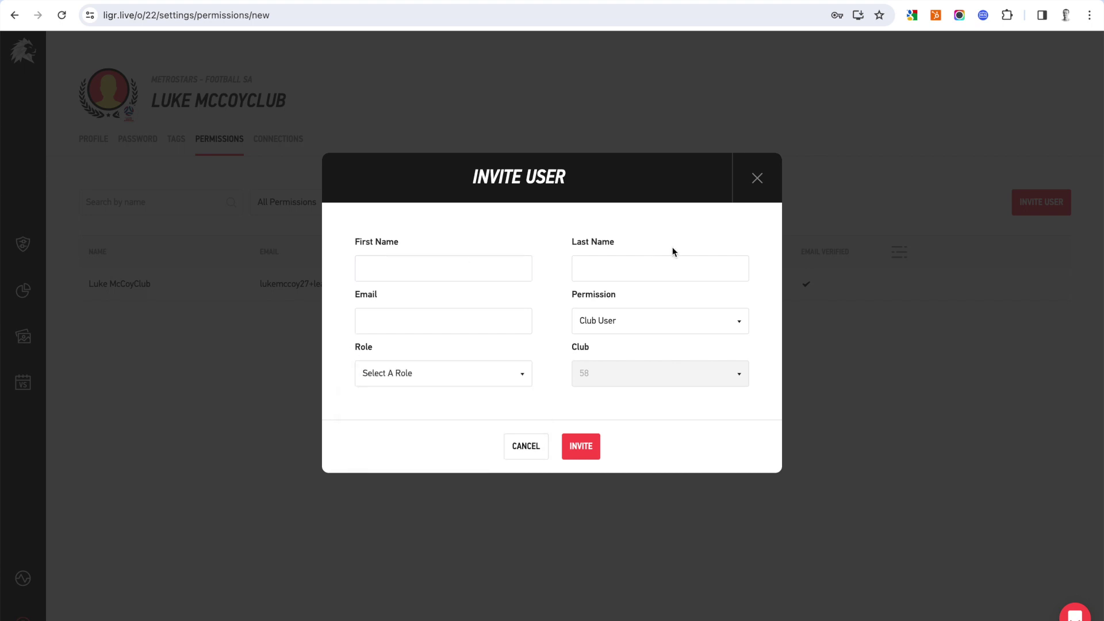
left_click(757, 179)
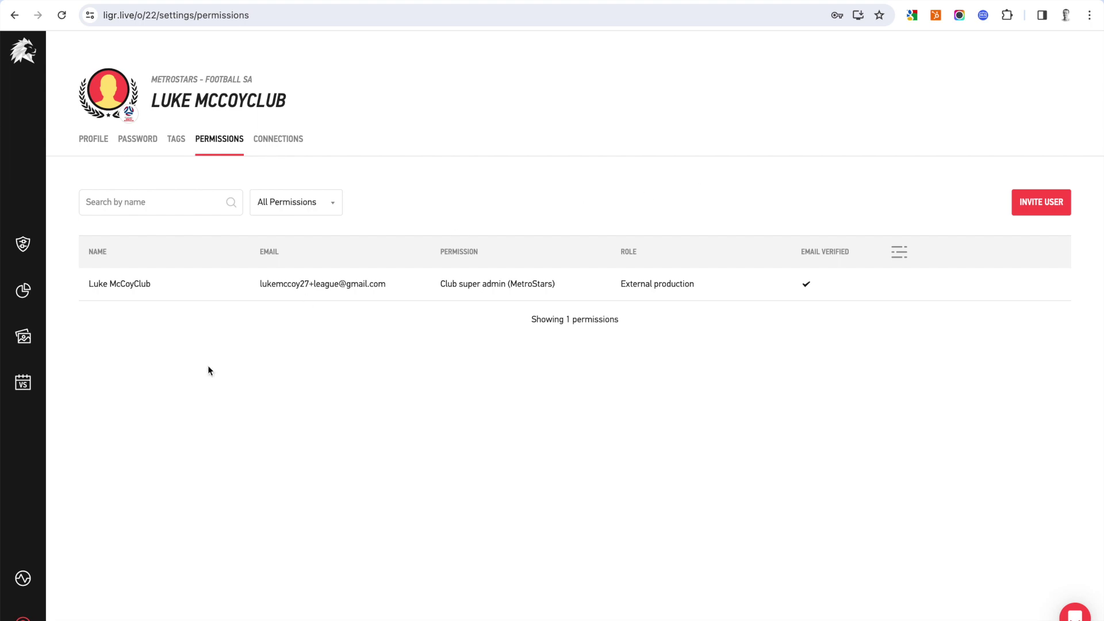
- Open the club's Tags page, and return to the MetroStars club settings
left_click(23, 615)
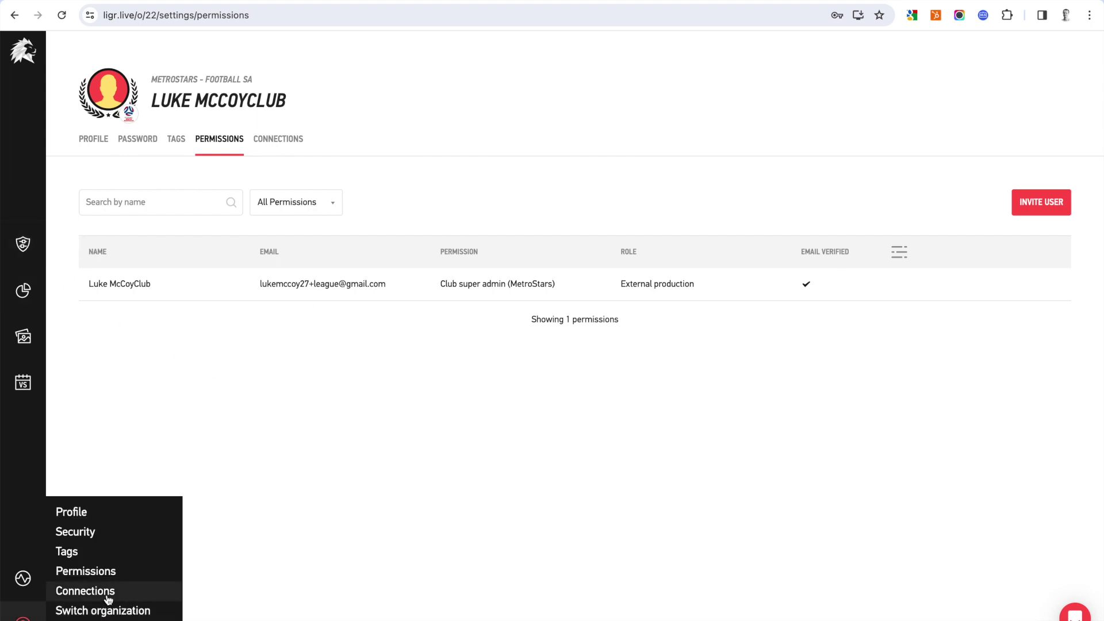
left_click(88, 552)
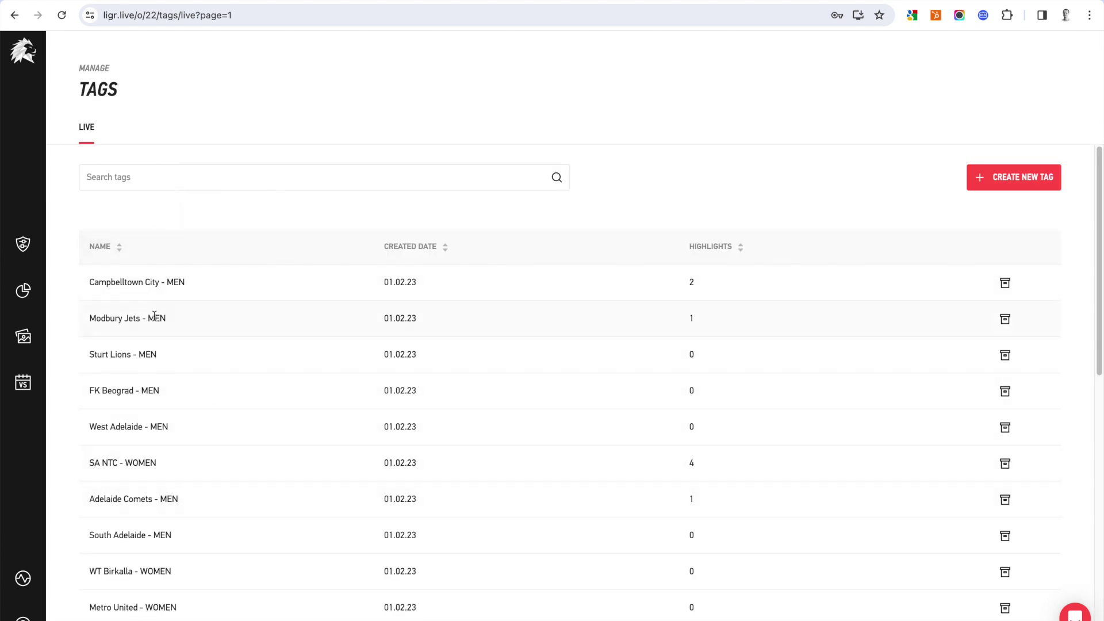
left_click(23, 615)
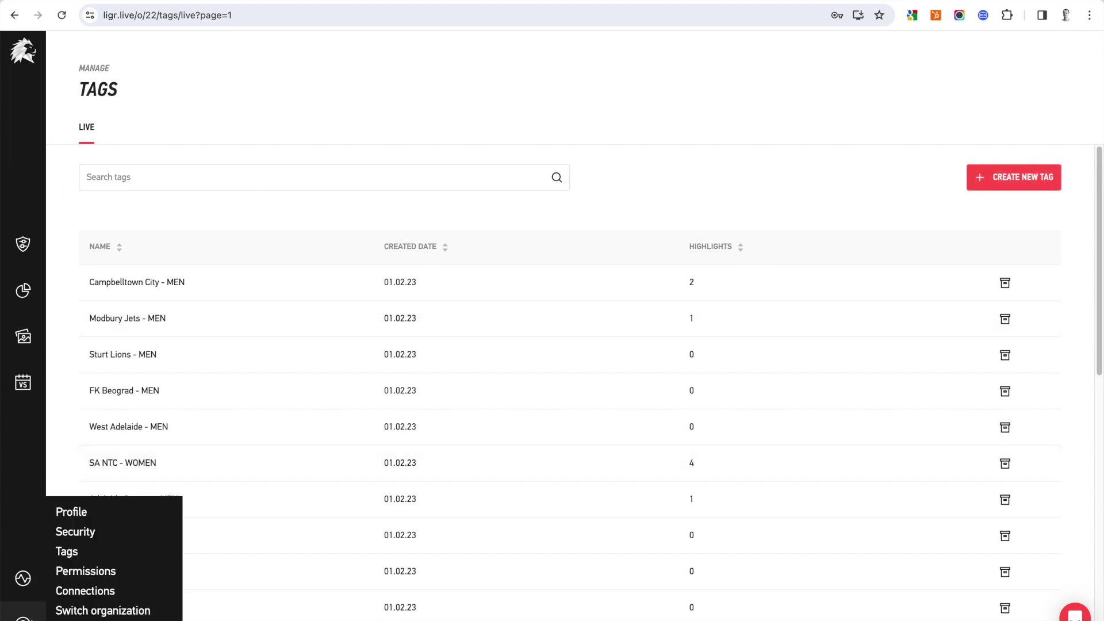
left_click(22, 246)
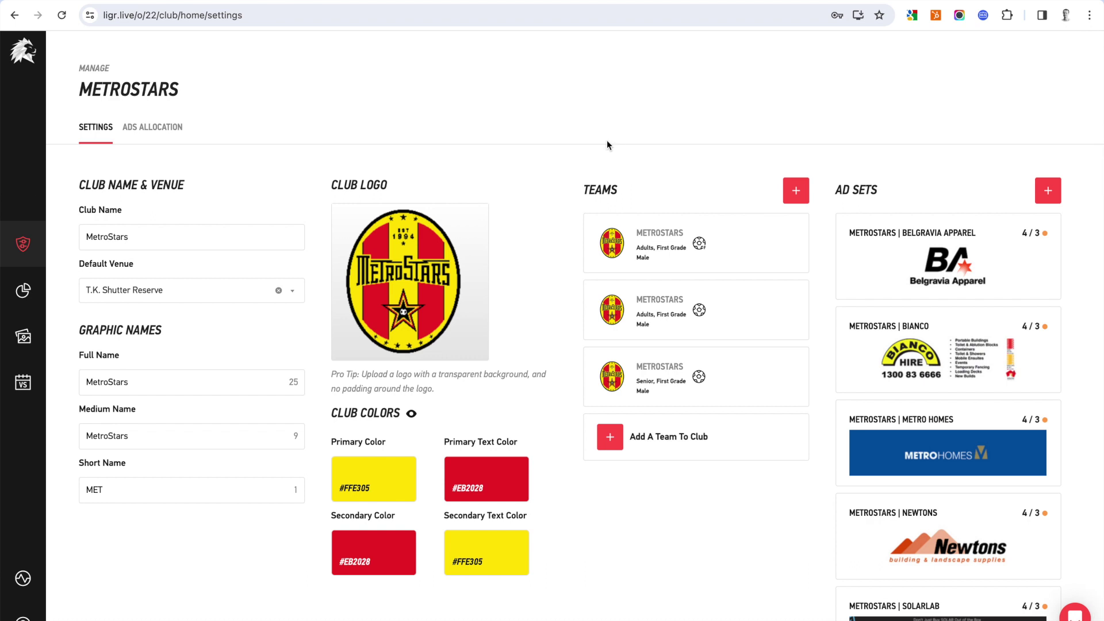